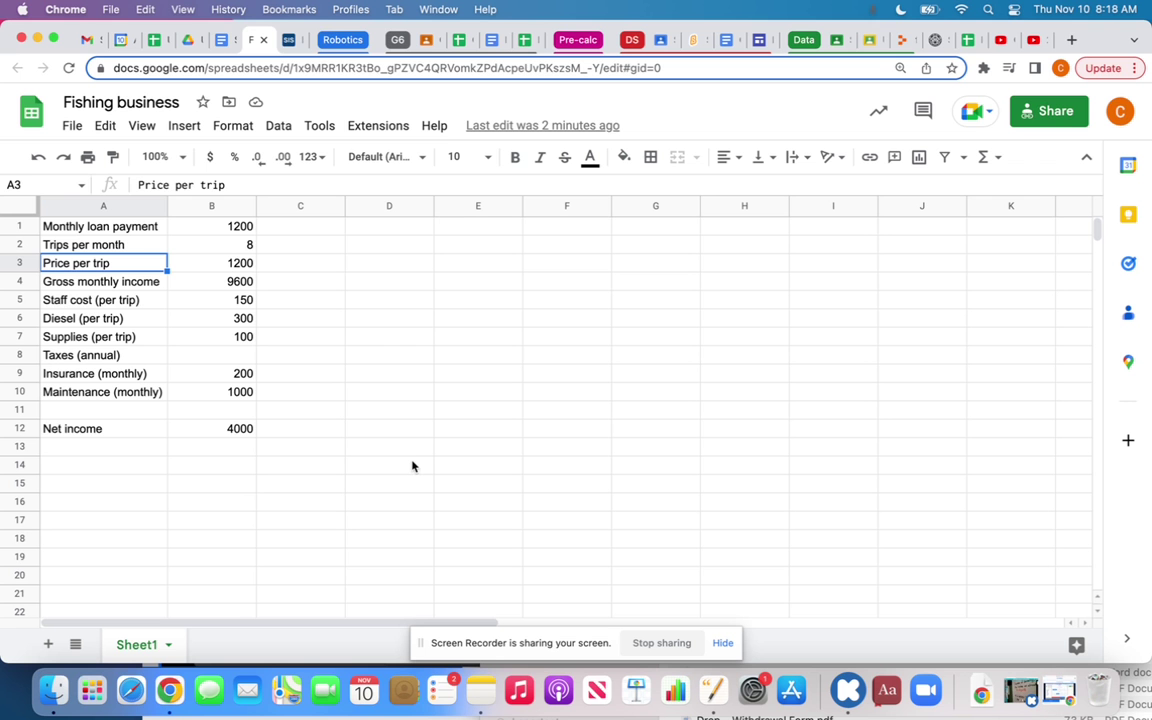
# Cast the entire screen to the LC6 Robotics TV.
pyautogui.click(182, 9)
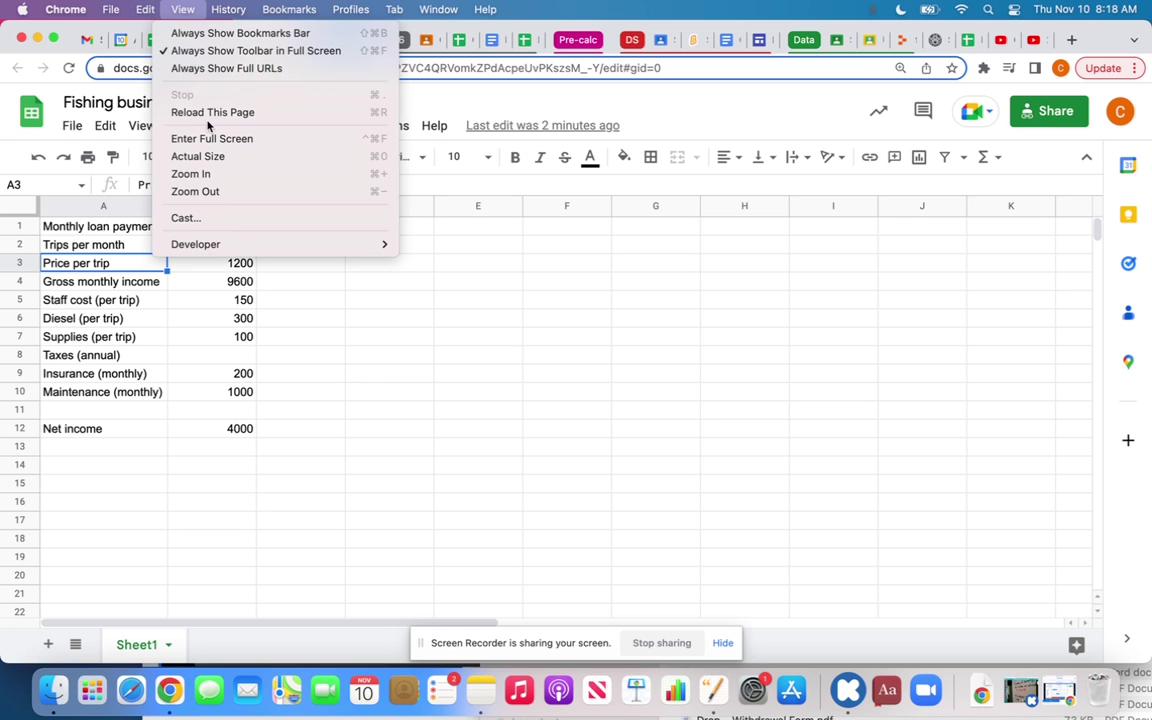
pyautogui.click(231, 219)
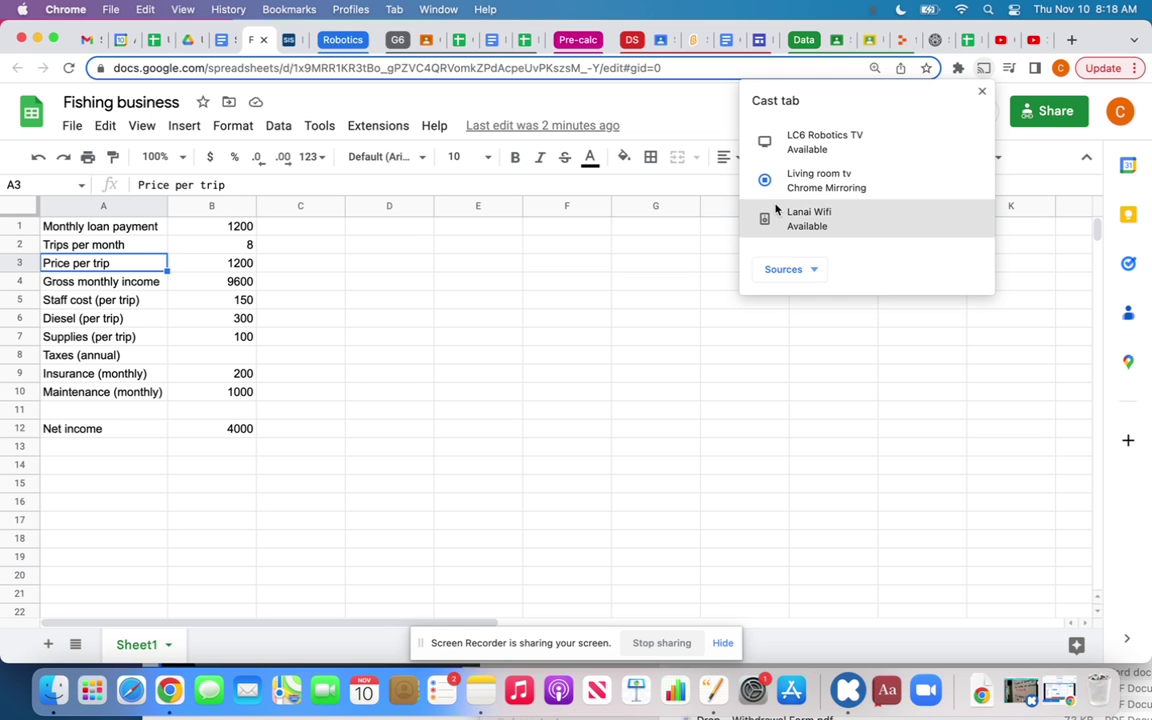
pyautogui.click(801, 269)
pyautogui.click(803, 313)
pyautogui.click(805, 140)
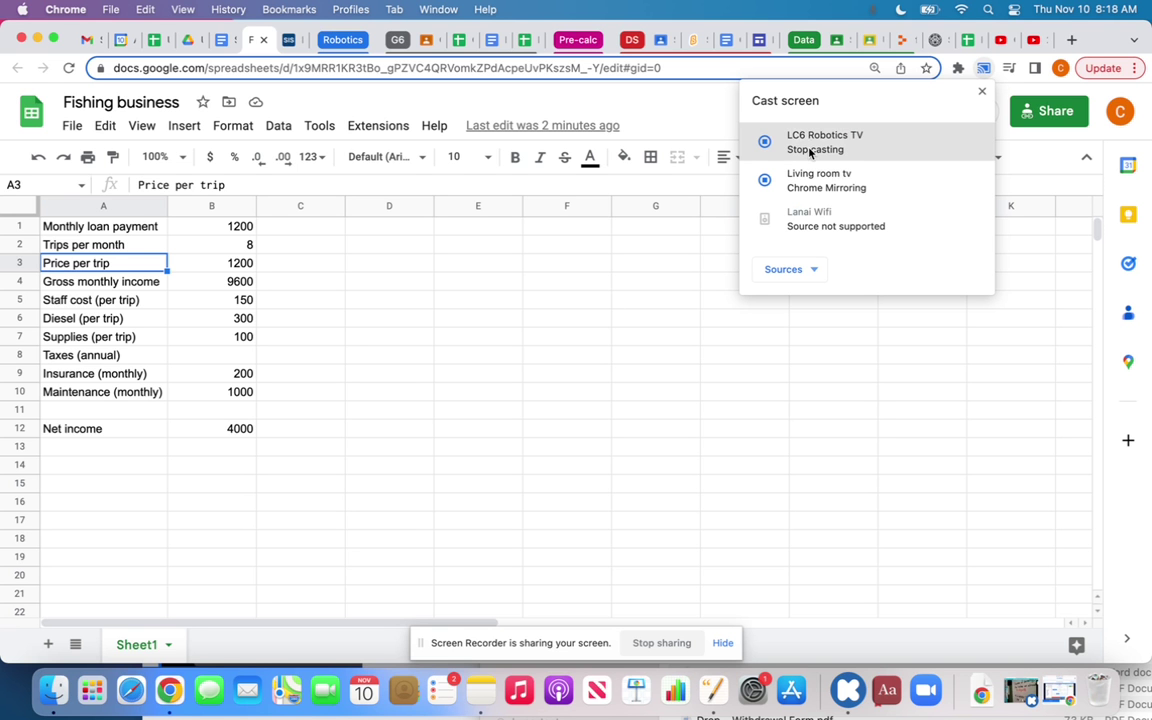
# Examine the grid's empty cells, columns C and E, row 8 and the cell range C5:G17.
pyautogui.click(402, 253)
pyautogui.click(401, 252)
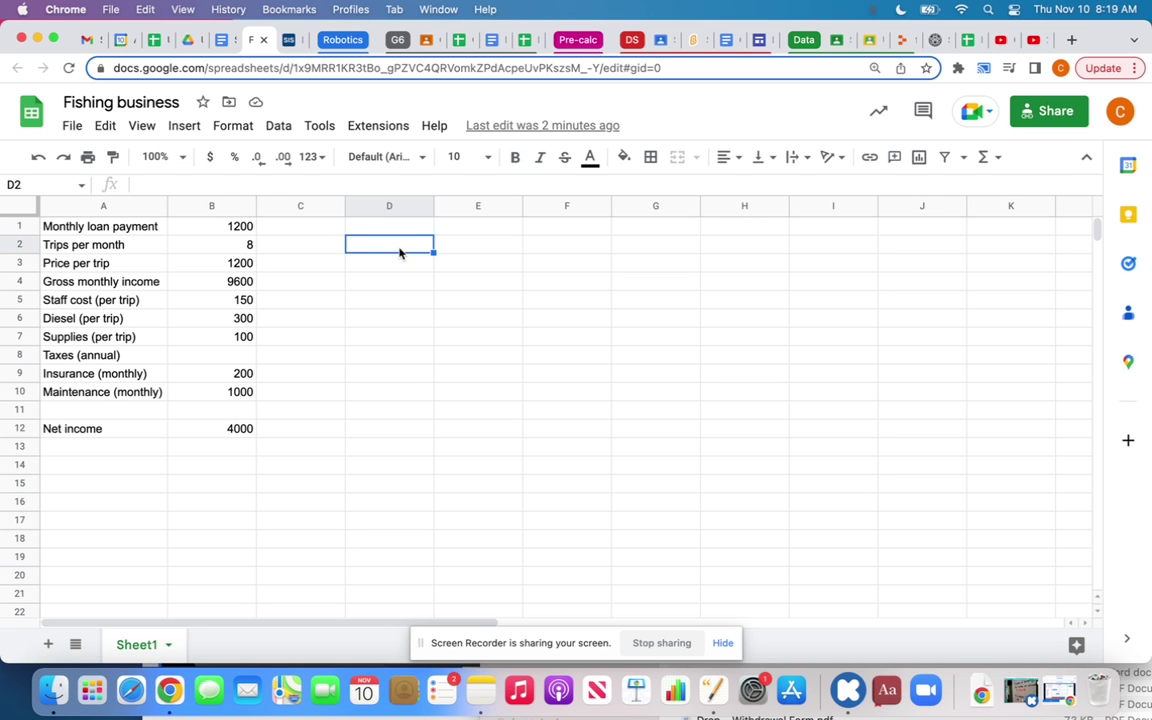
pyautogui.click(590, 302)
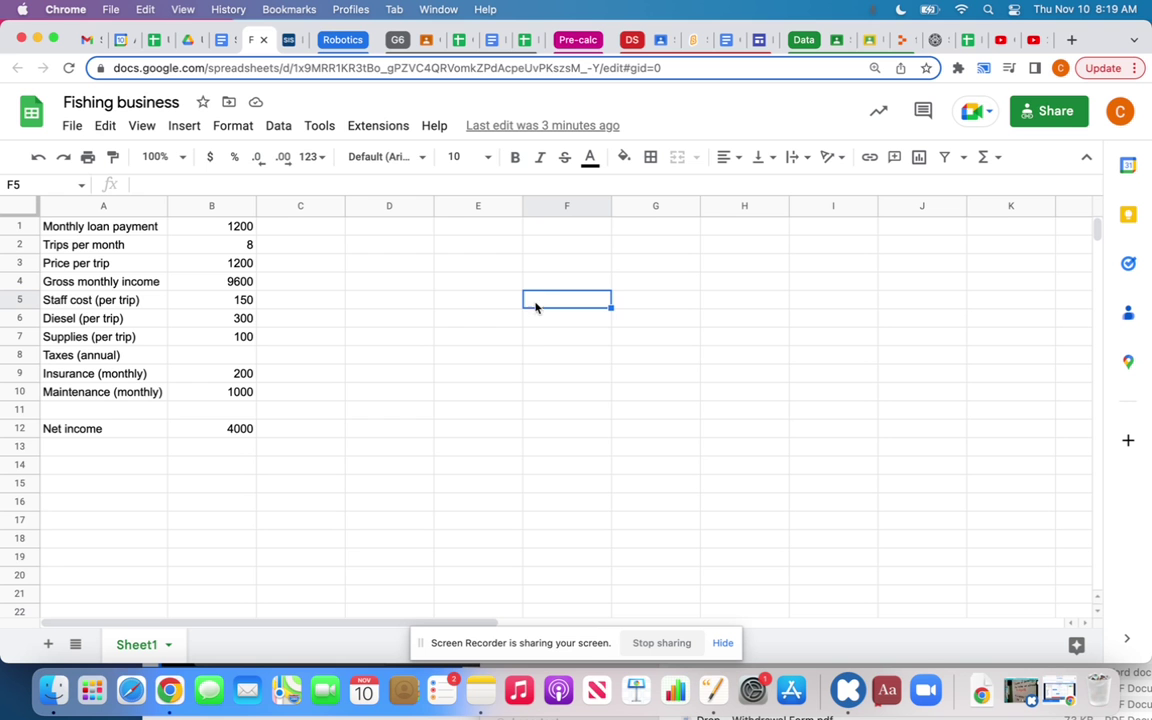
pyautogui.click(463, 203)
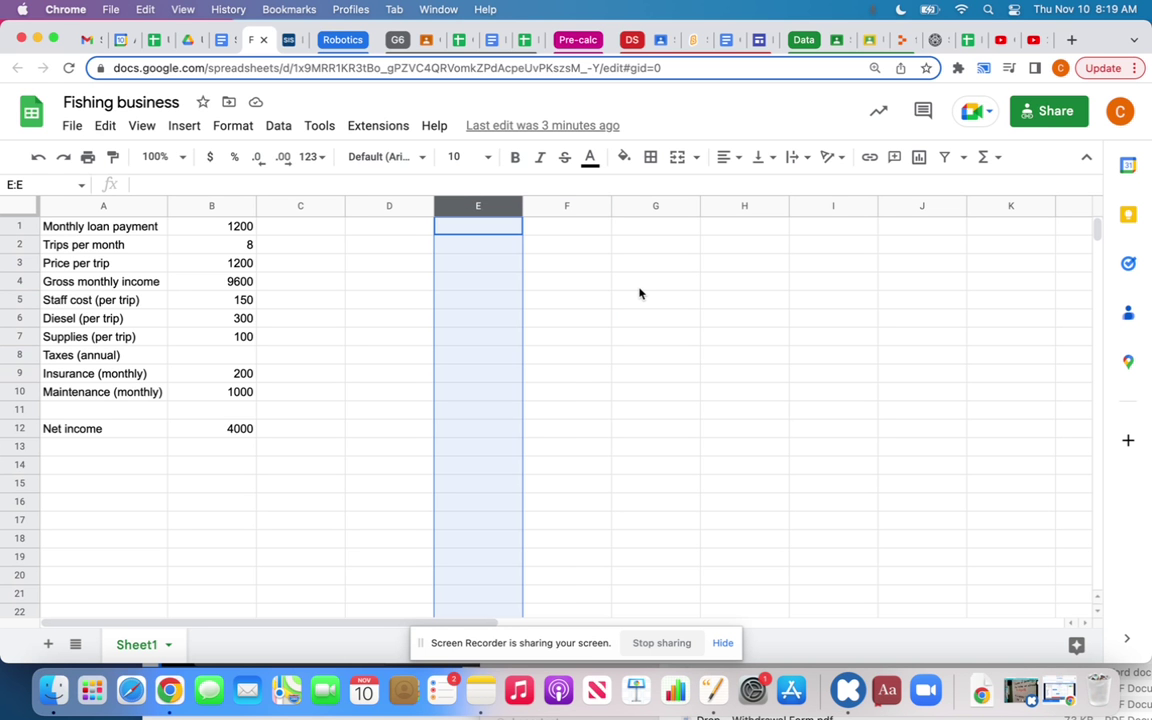
pyautogui.click(27, 354)
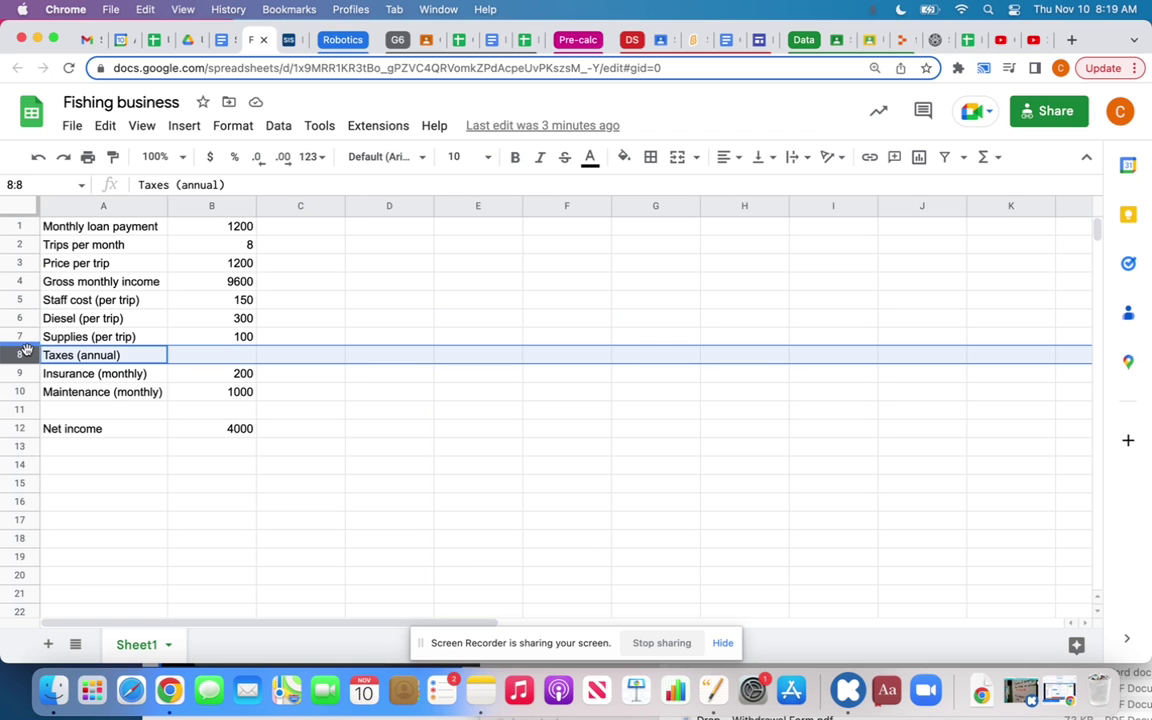
pyautogui.click(301, 300)
pyautogui.moveTo(301, 311); pyautogui.dragTo(622, 527)
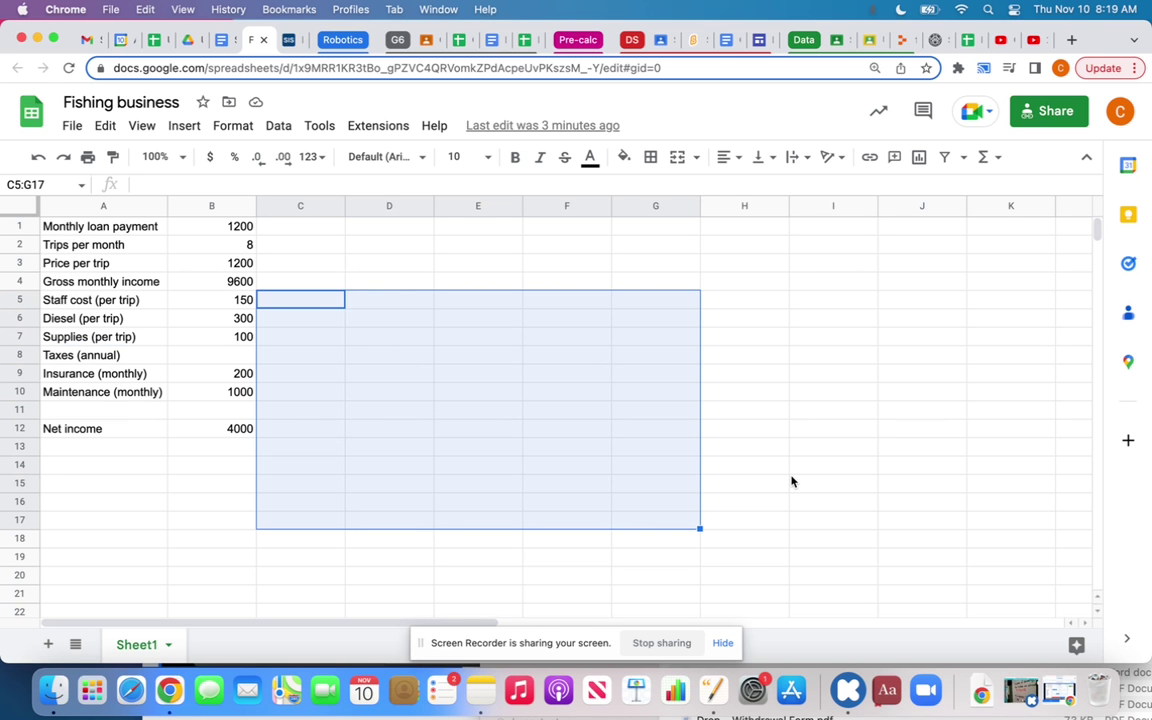
pyautogui.click(12, 282)
pyautogui.click(302, 206)
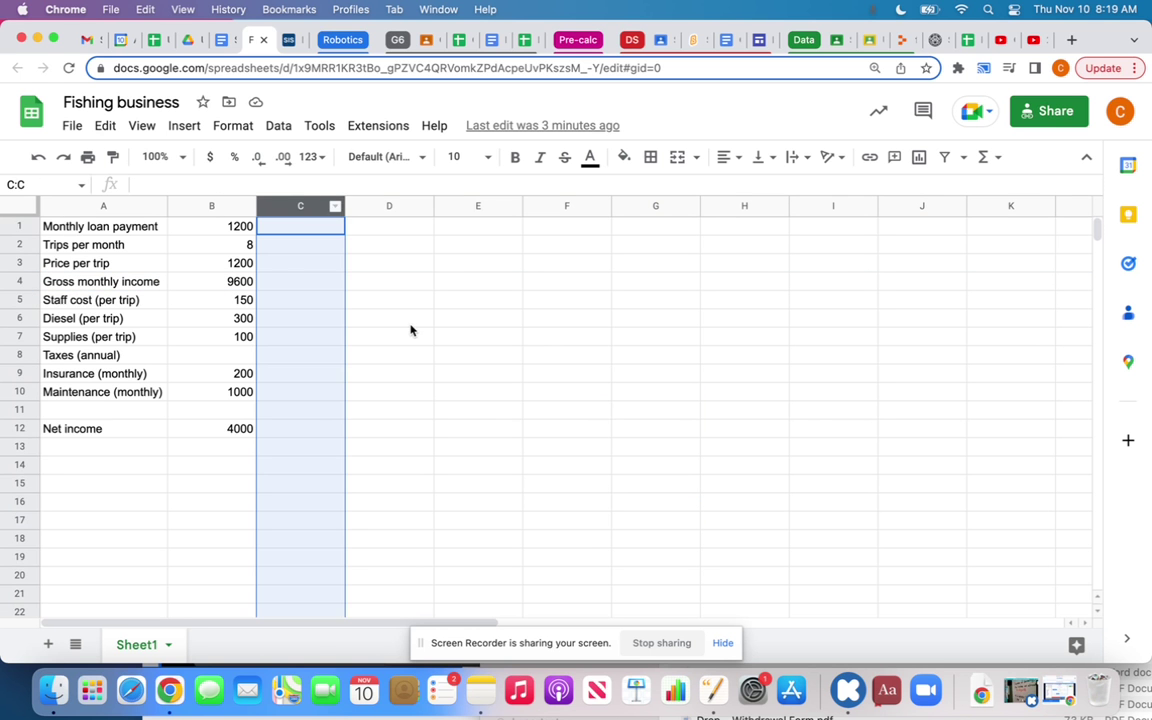
pyautogui.click(411, 324)
pyautogui.moveTo(411, 324); pyautogui.dragTo(566, 406)
pyautogui.click(499, 302)
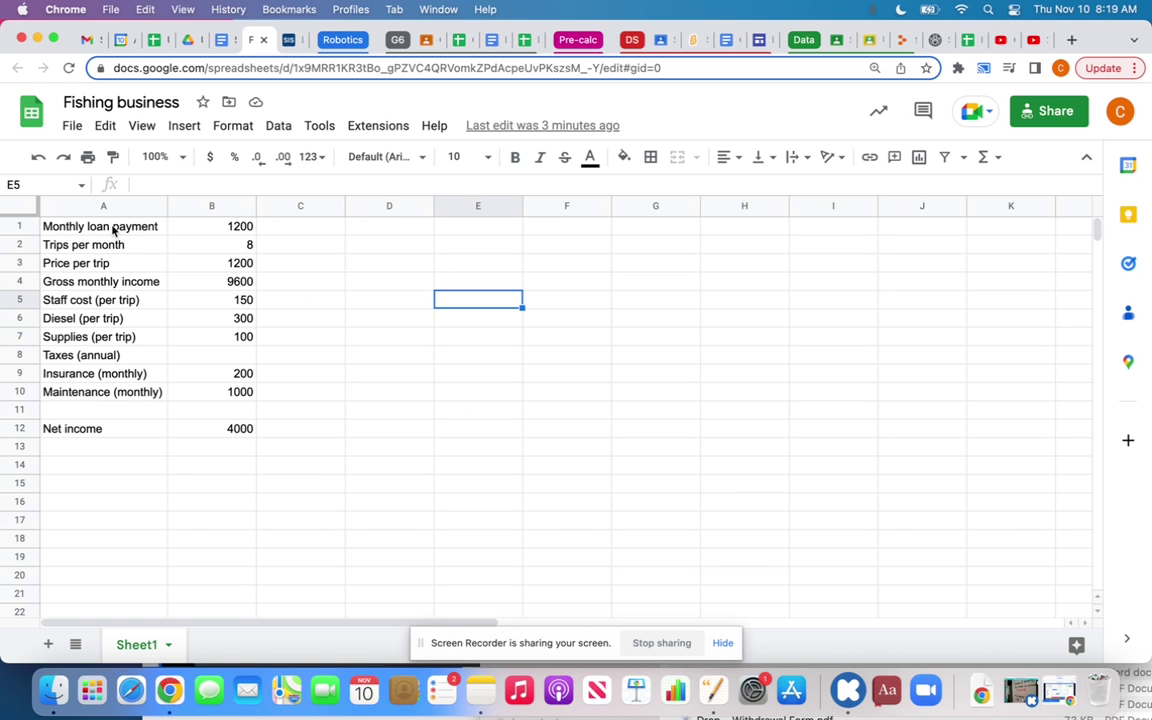
# Review the labels in A1:A10 and the values in B1:B10, including the gross monthly income formula and the loan payment.
pyautogui.moveTo(136, 227); pyautogui.dragTo(128, 392)
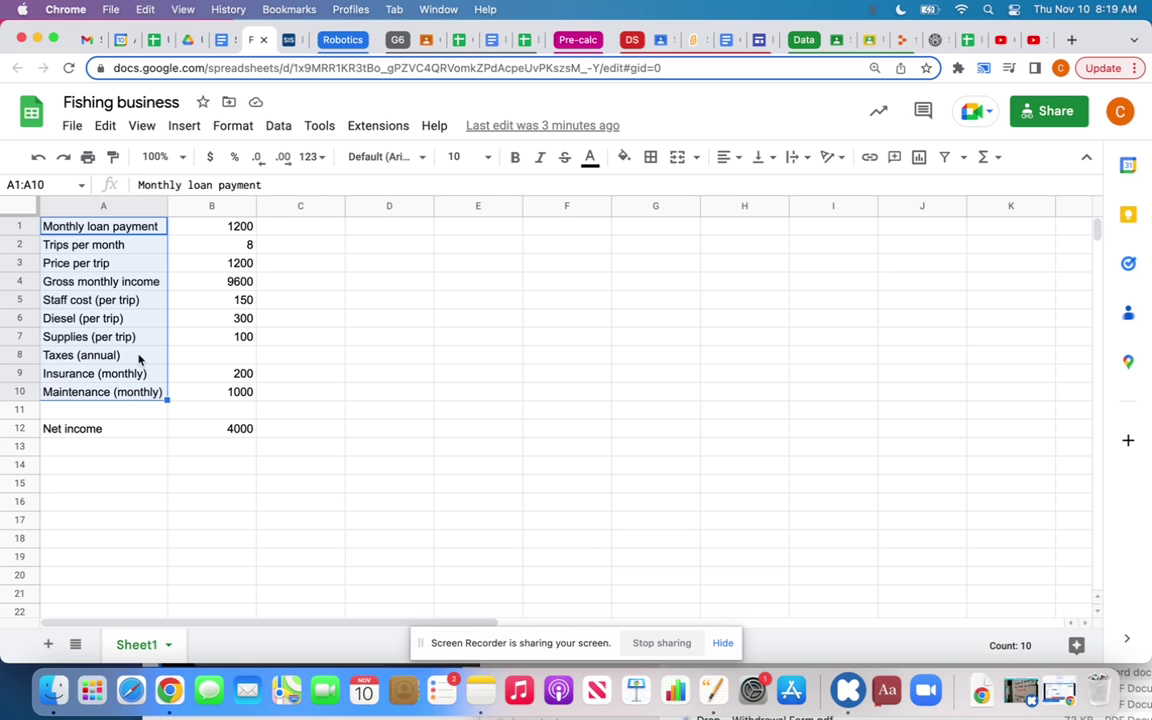
pyautogui.moveTo(207, 232); pyautogui.dragTo(206, 393)
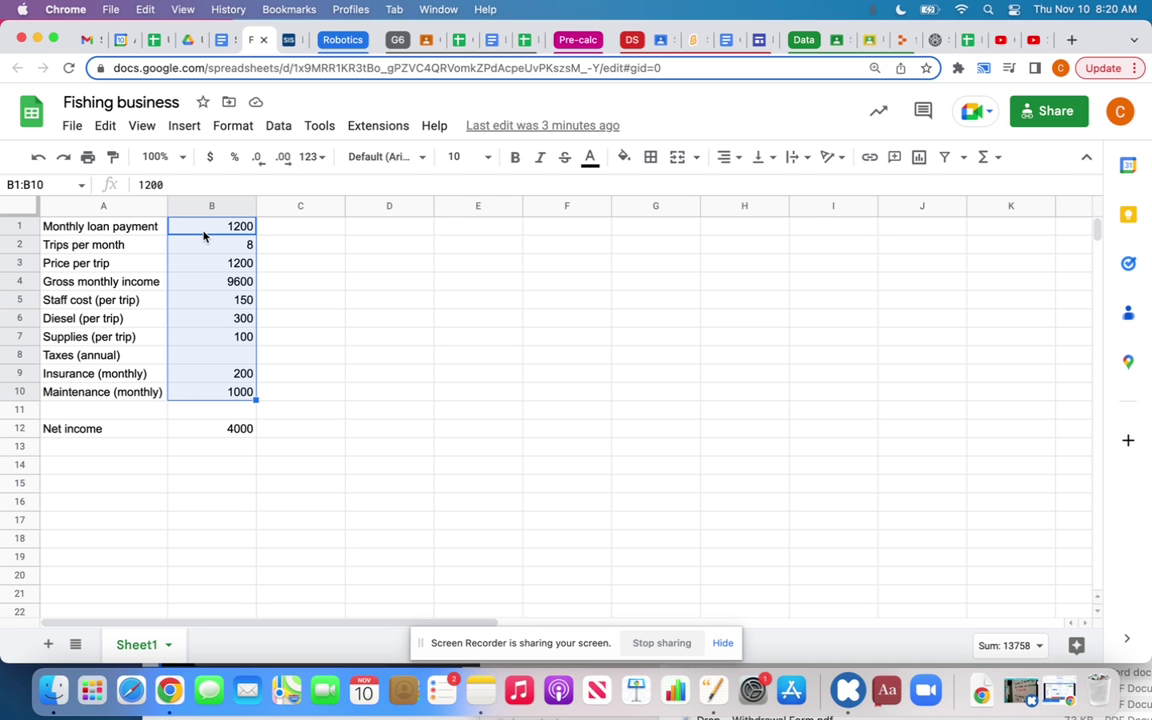
pyautogui.click(224, 281)
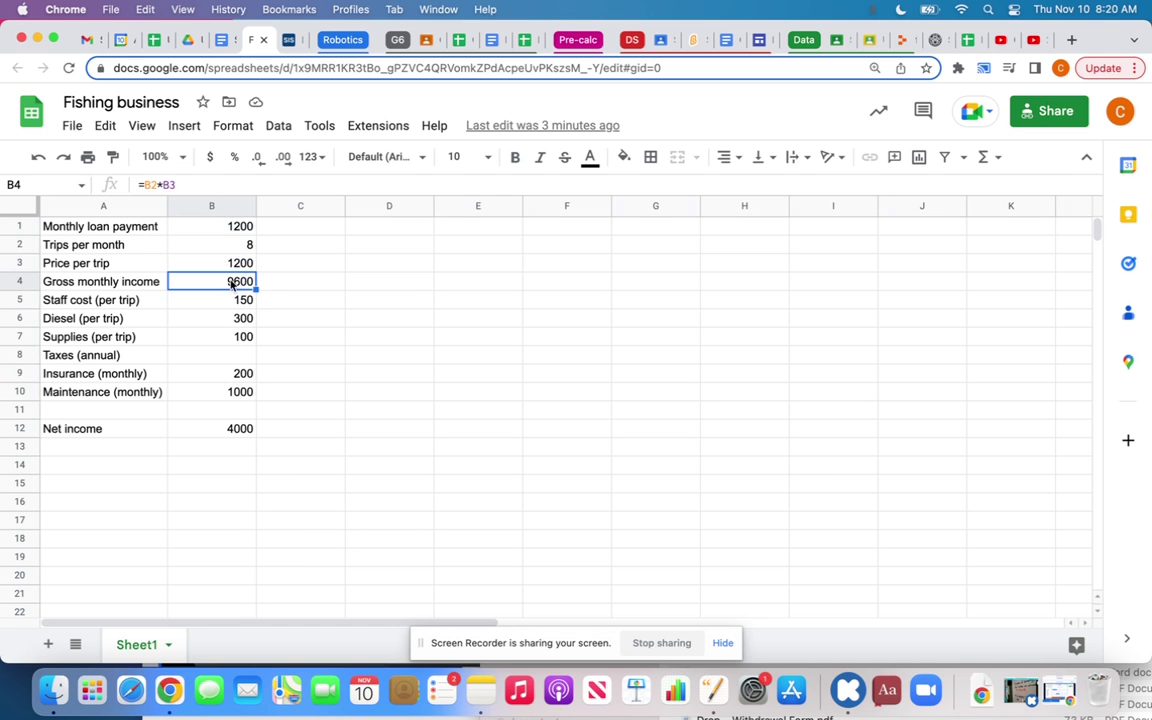
pyautogui.click(112, 247)
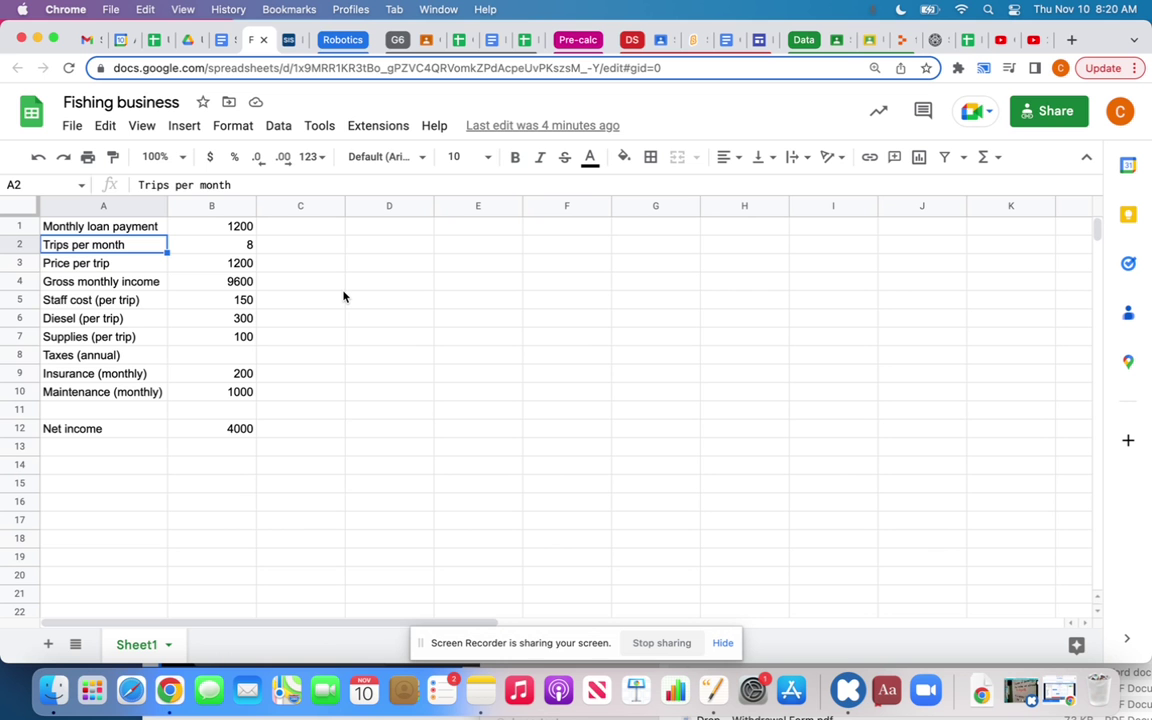
pyautogui.click(211, 228)
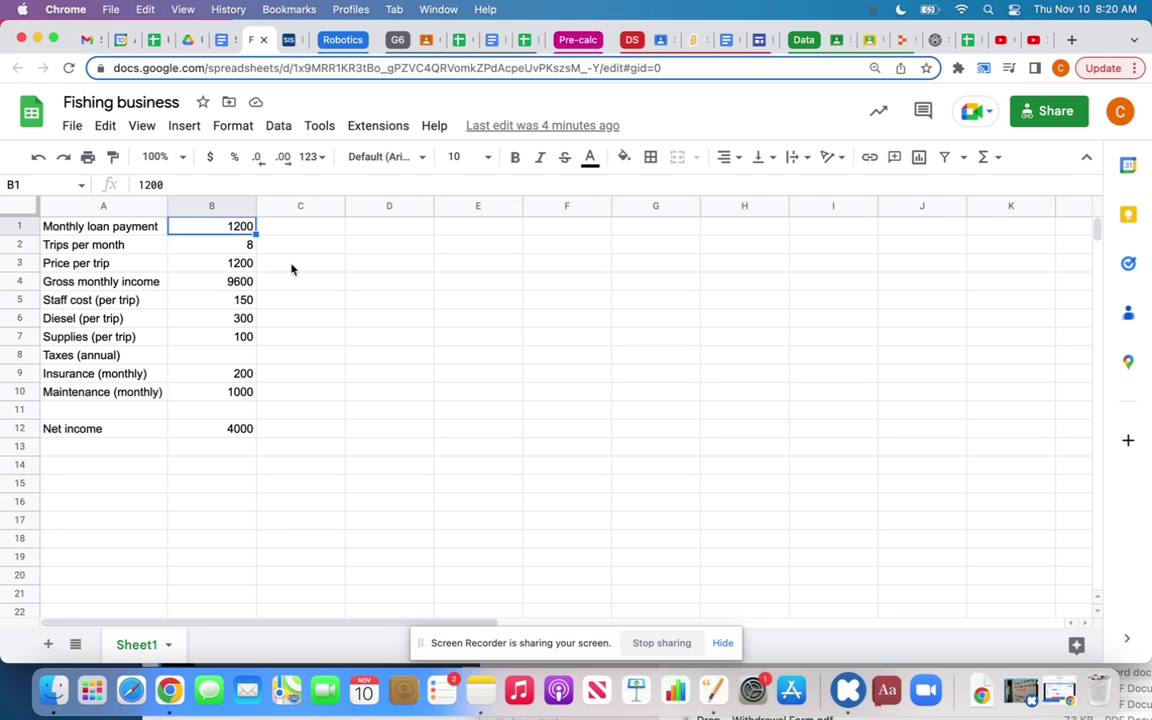
# Enlarge the page and review the trip, price, staff, diesel and supplies values plus the gross and net income formulas.
pyautogui.press('super+equal')
pyautogui.press('super+equal')
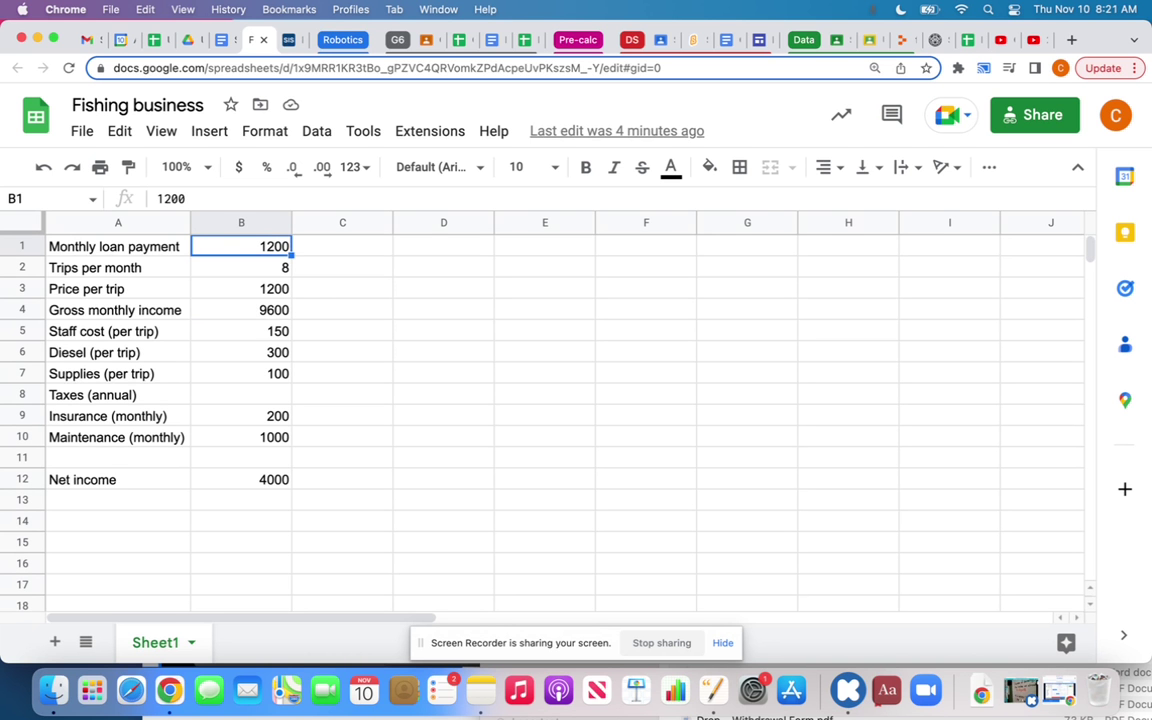
pyautogui.press('Down')
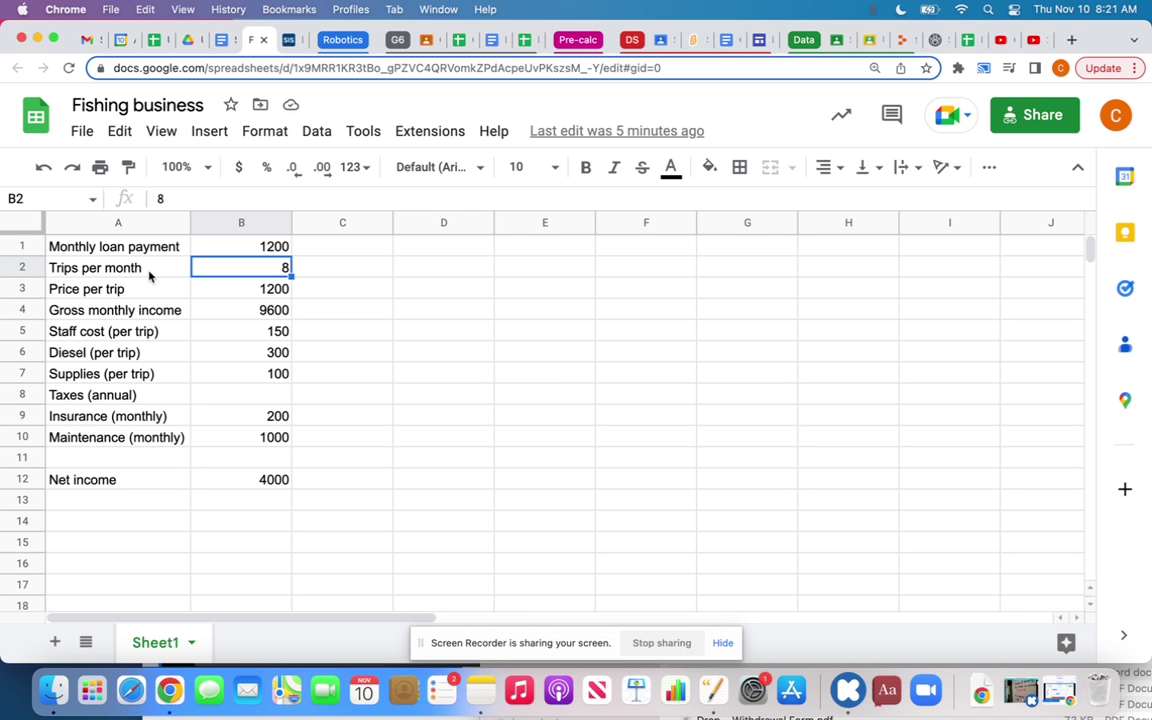
pyautogui.click(224, 484)
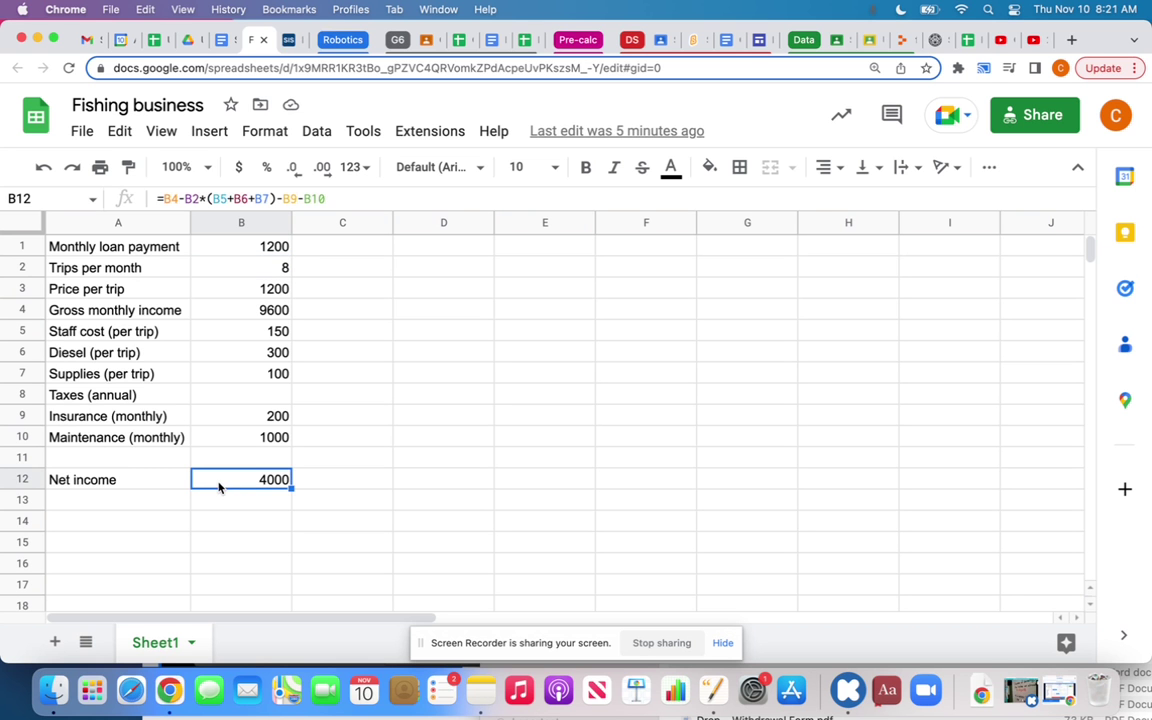
pyautogui.click(165, 266)
pyautogui.click(165, 291)
pyautogui.press('Right')
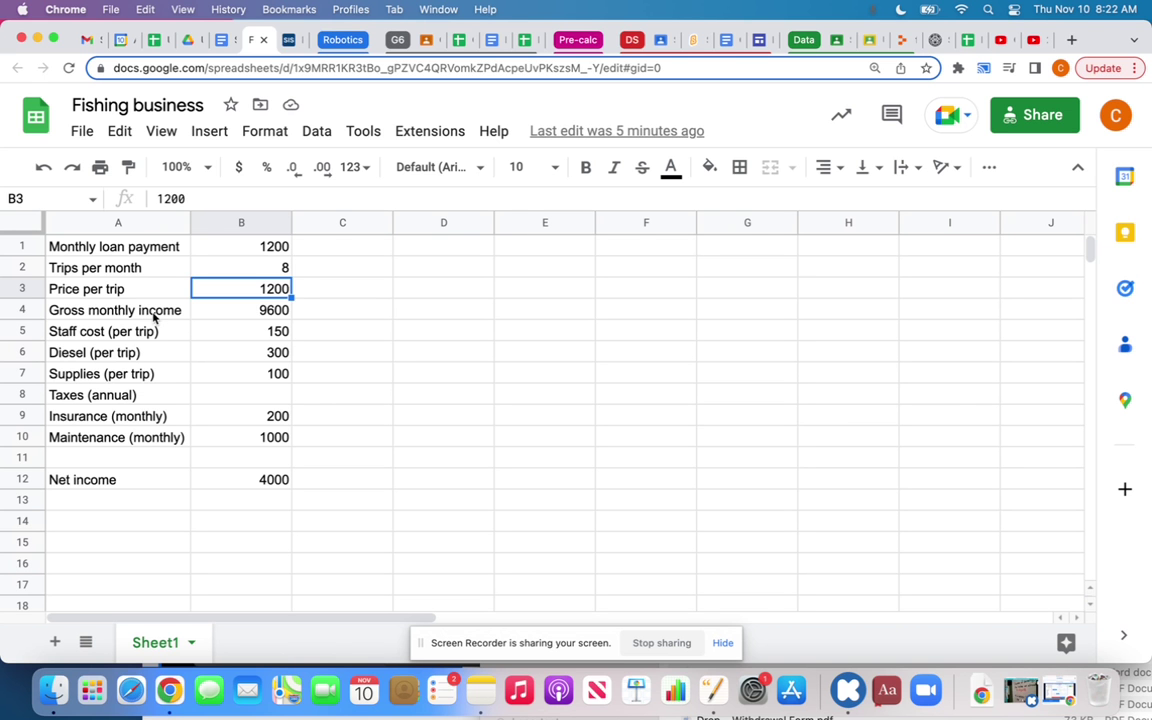
pyautogui.click(172, 314)
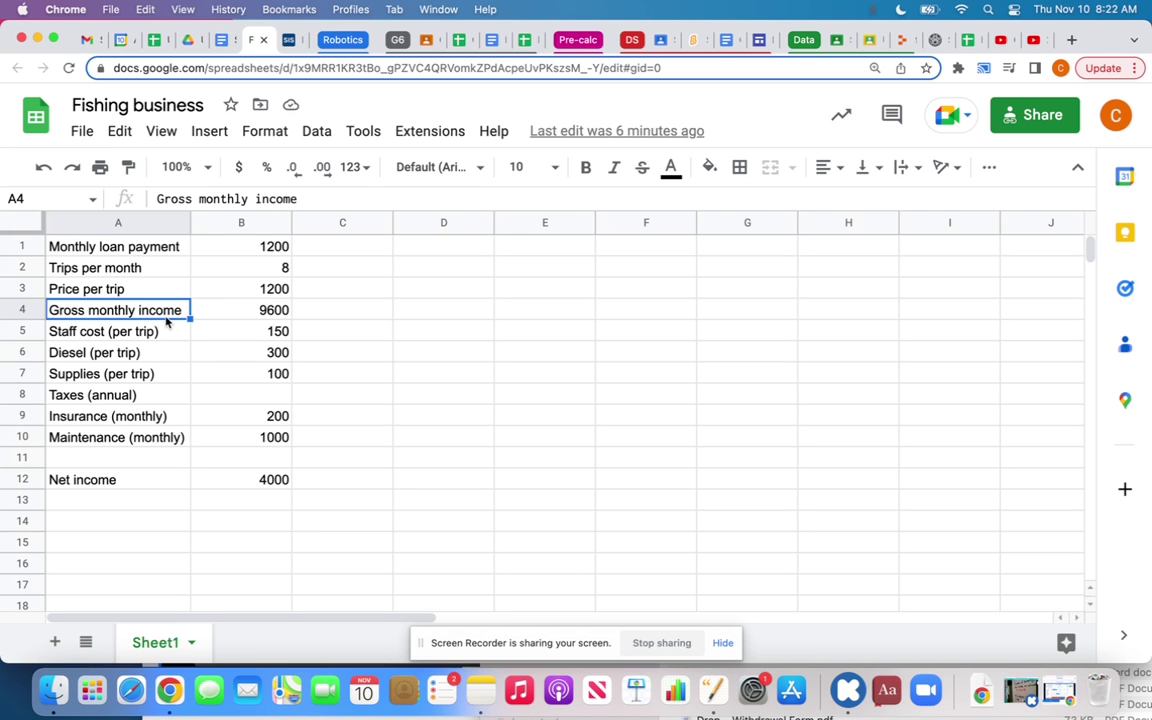
pyautogui.click(266, 318)
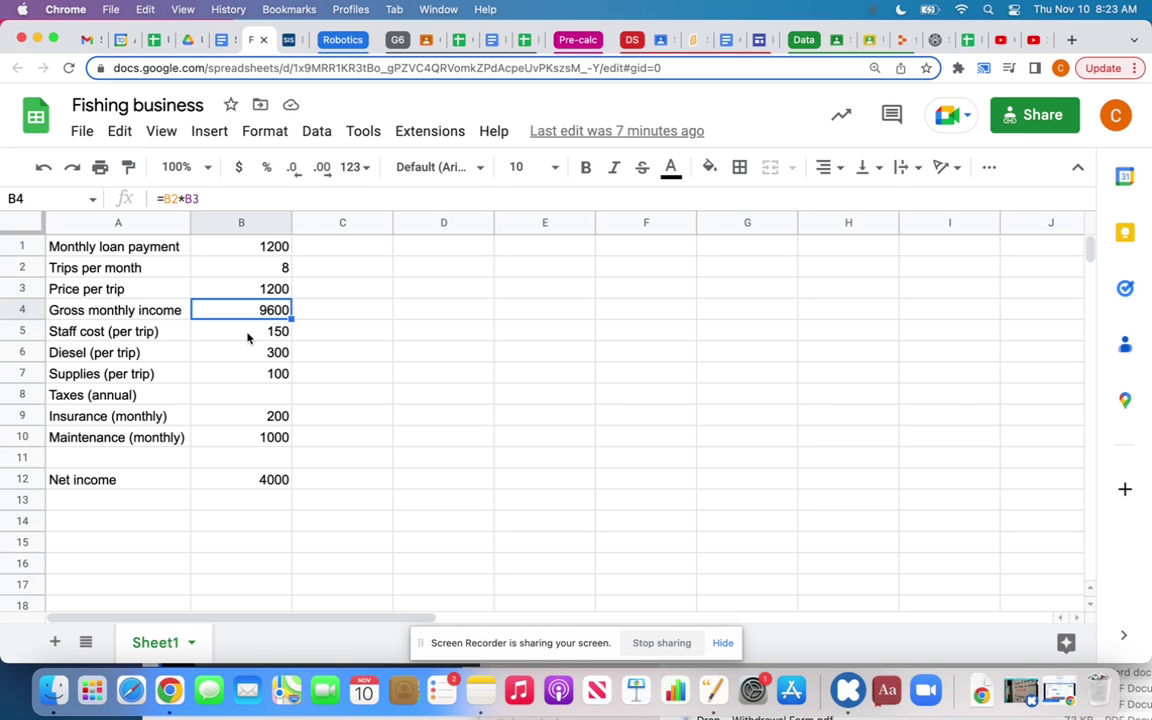
pyautogui.click(248, 338)
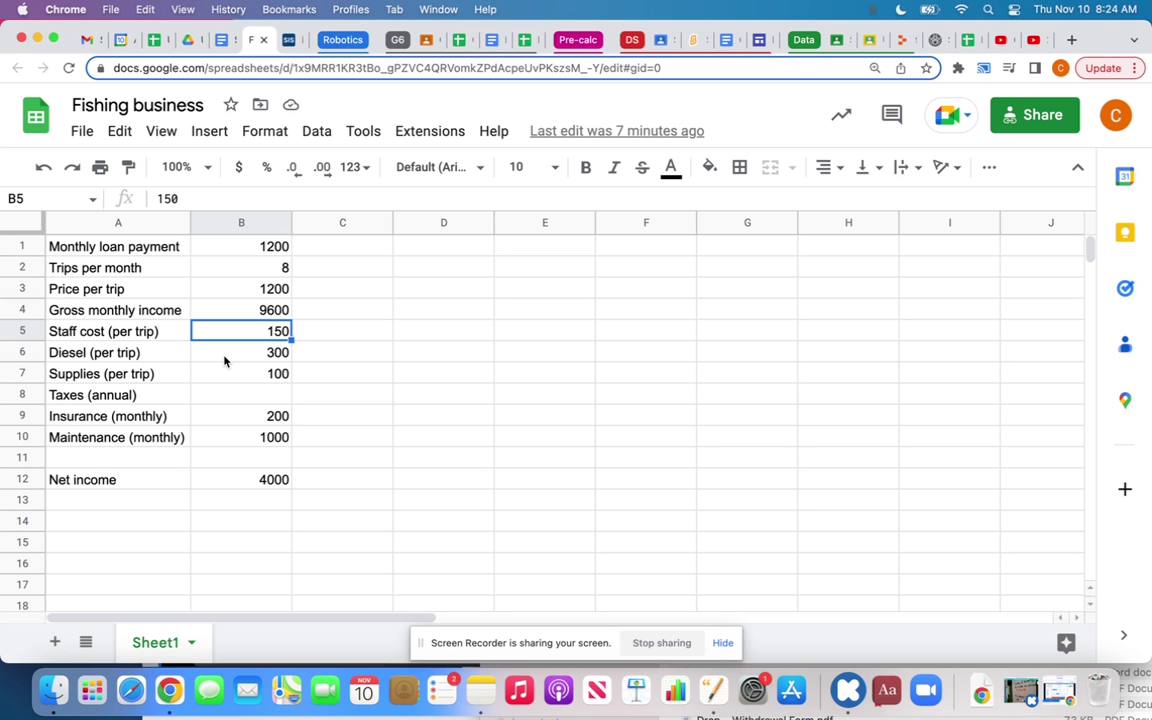
pyautogui.press('Down')
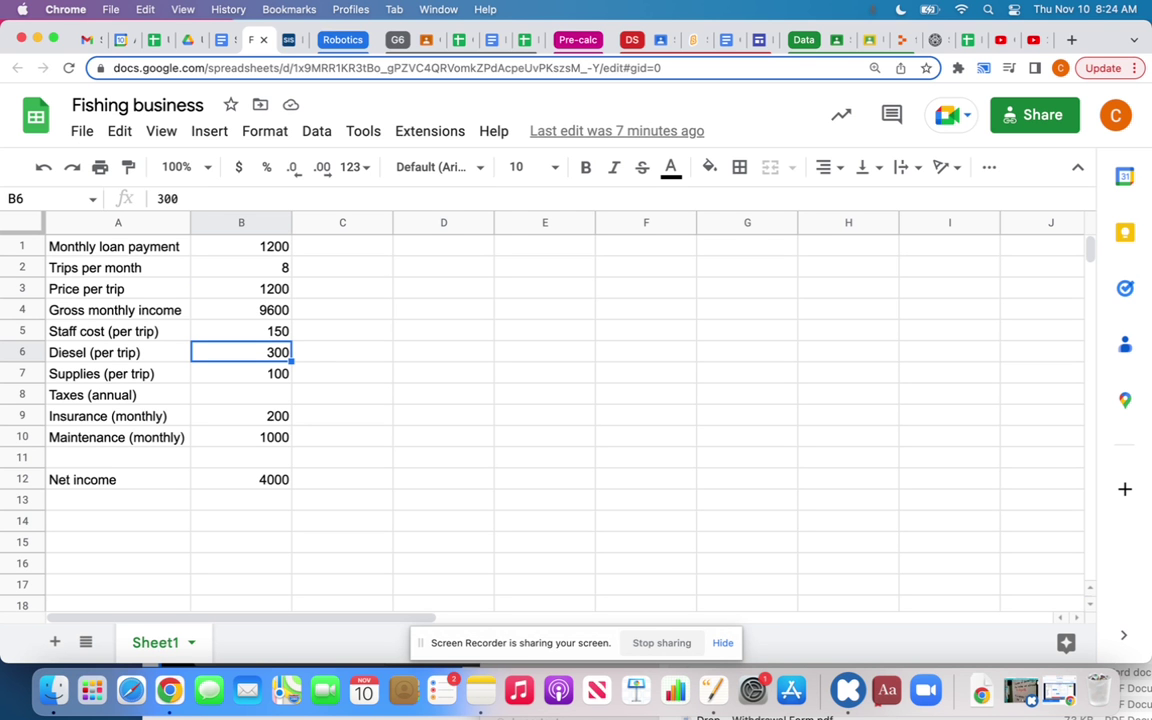
pyautogui.press('Down')
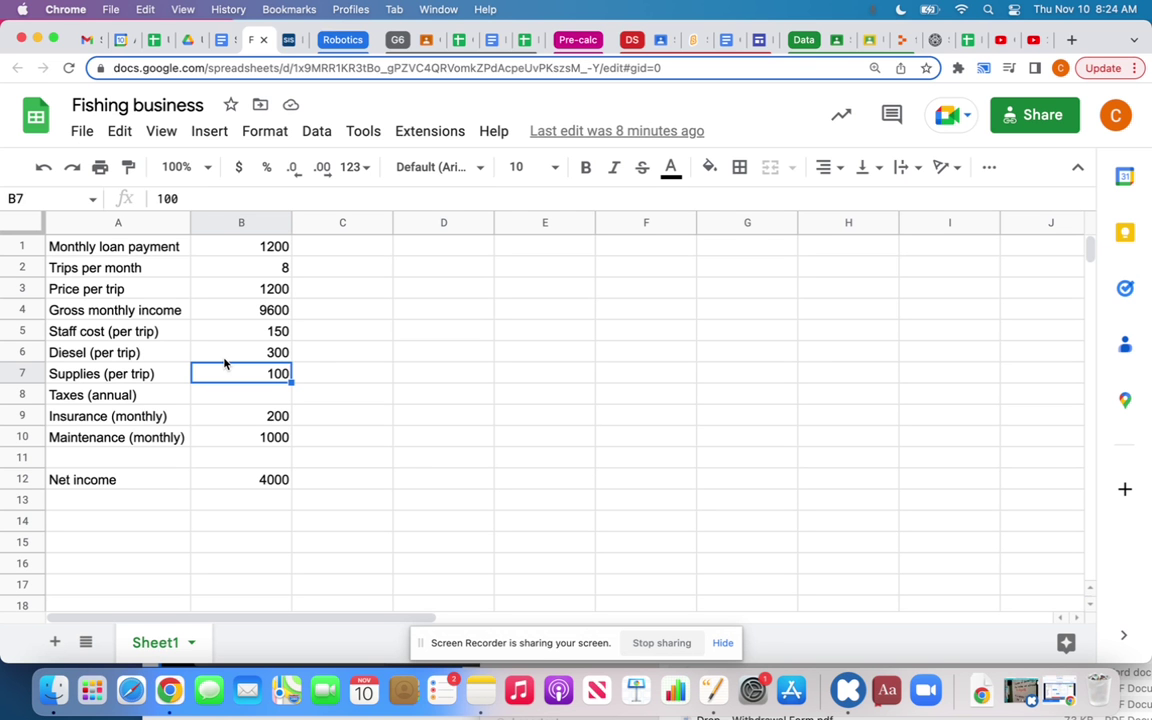
# Calculate the taxes in B8 as 12.5 percent of gross monthly income with the formula =12.5/100*B4.
pyautogui.press('Down')
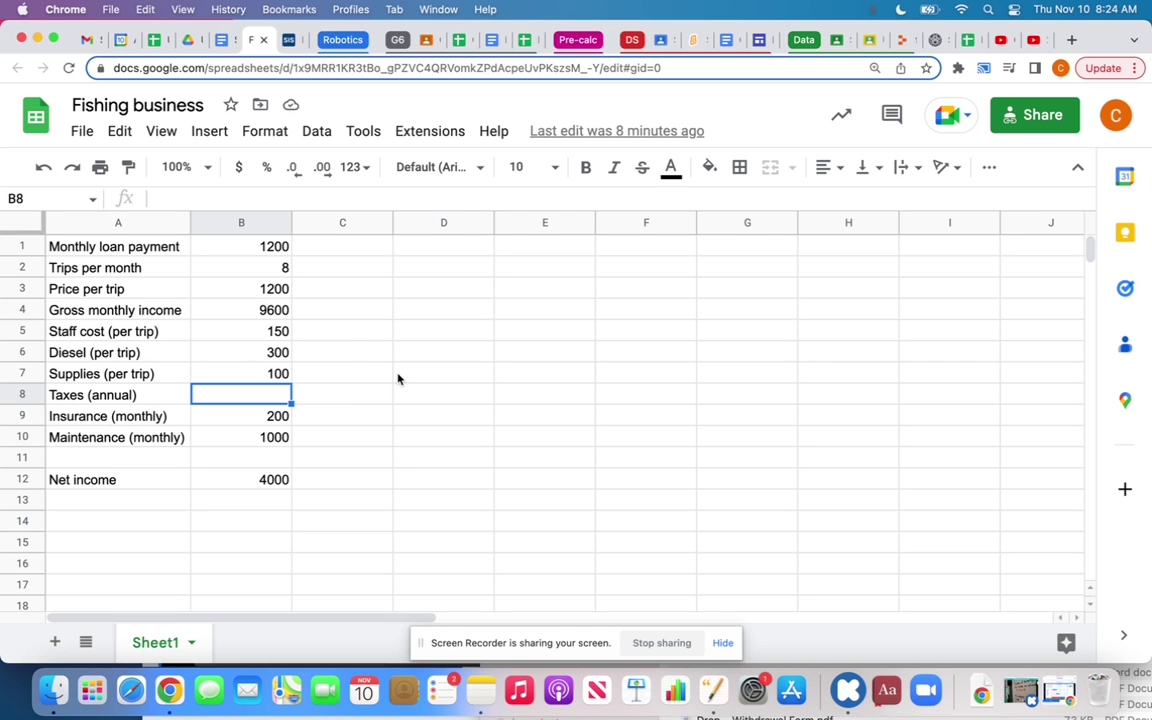
pyautogui.write('=')
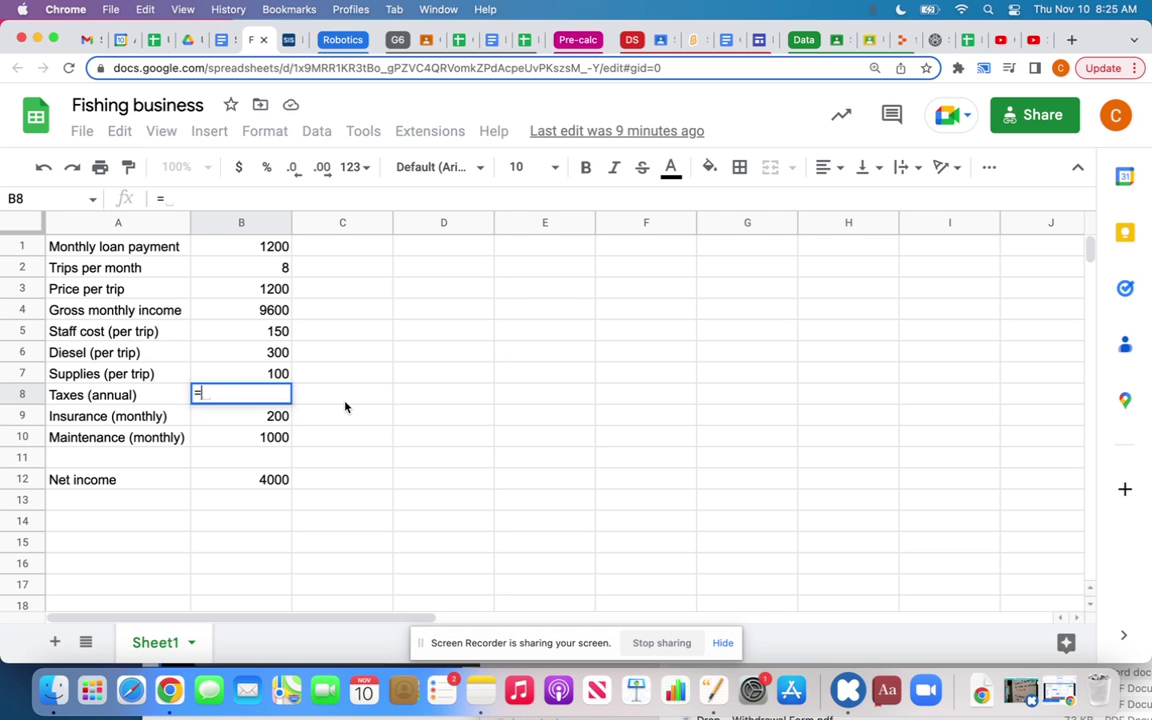
pyautogui.write('12.5/100')
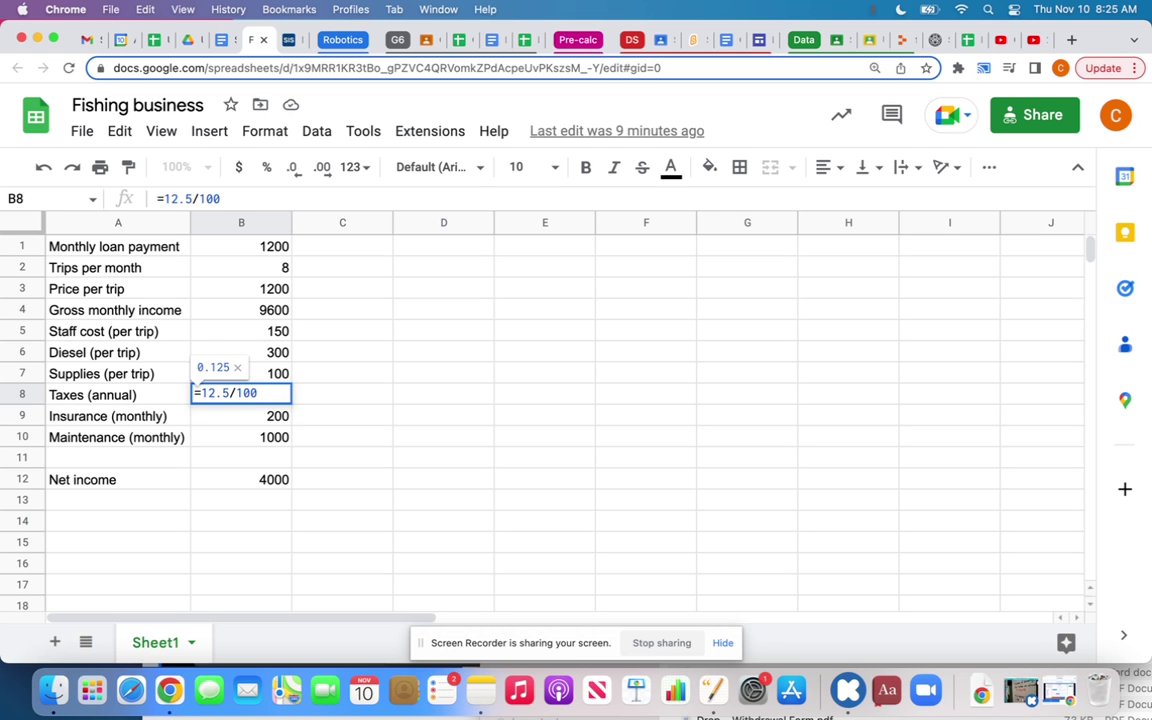
pyautogui.write('*')
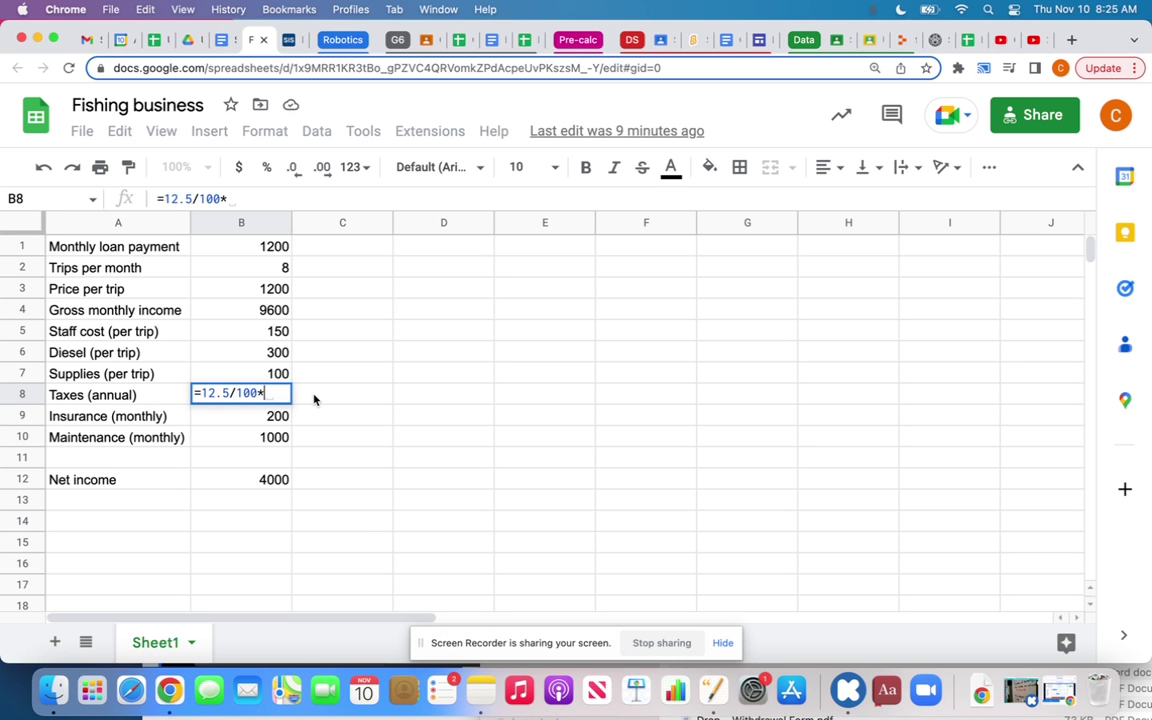
pyautogui.click(242, 310)
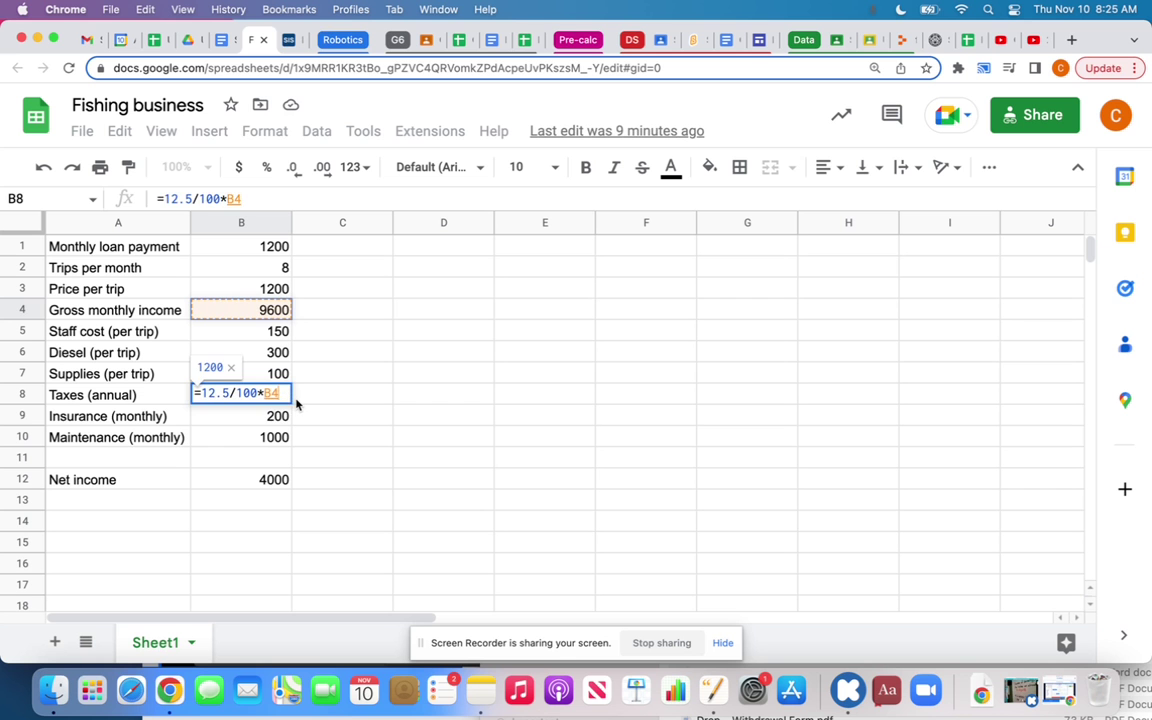
pyautogui.press('Return')
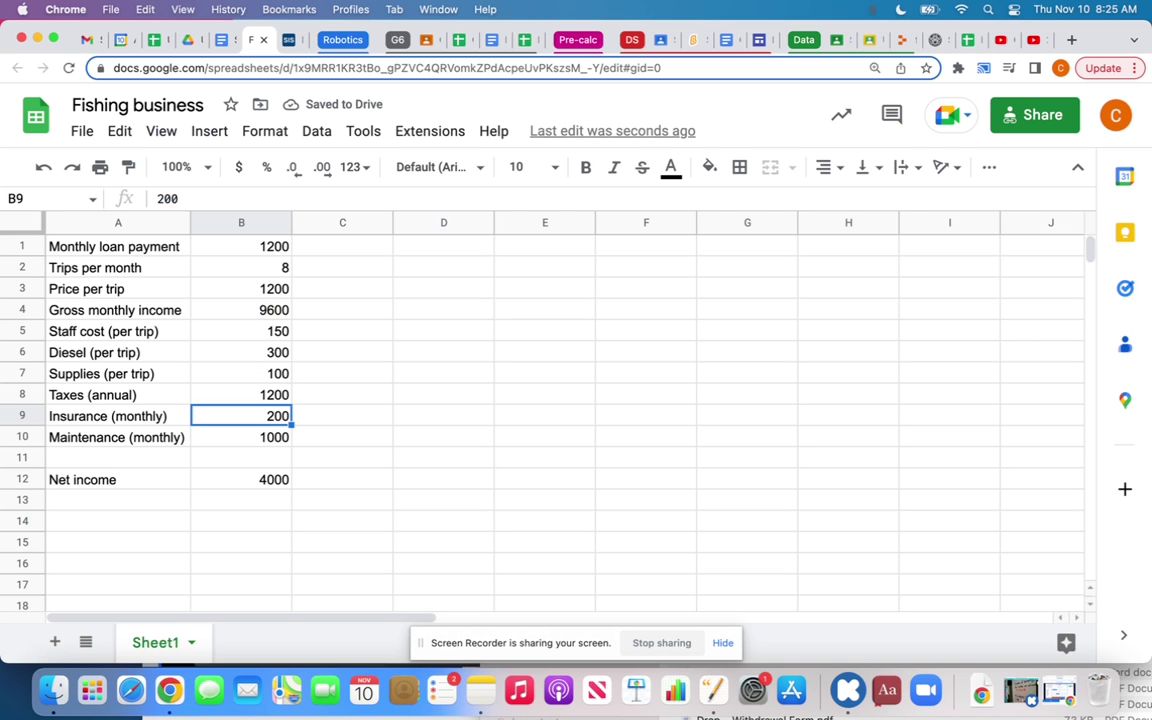
# Change the taxes label in A8 to "Taxes (monthly)".
pyautogui.click(108, 403)
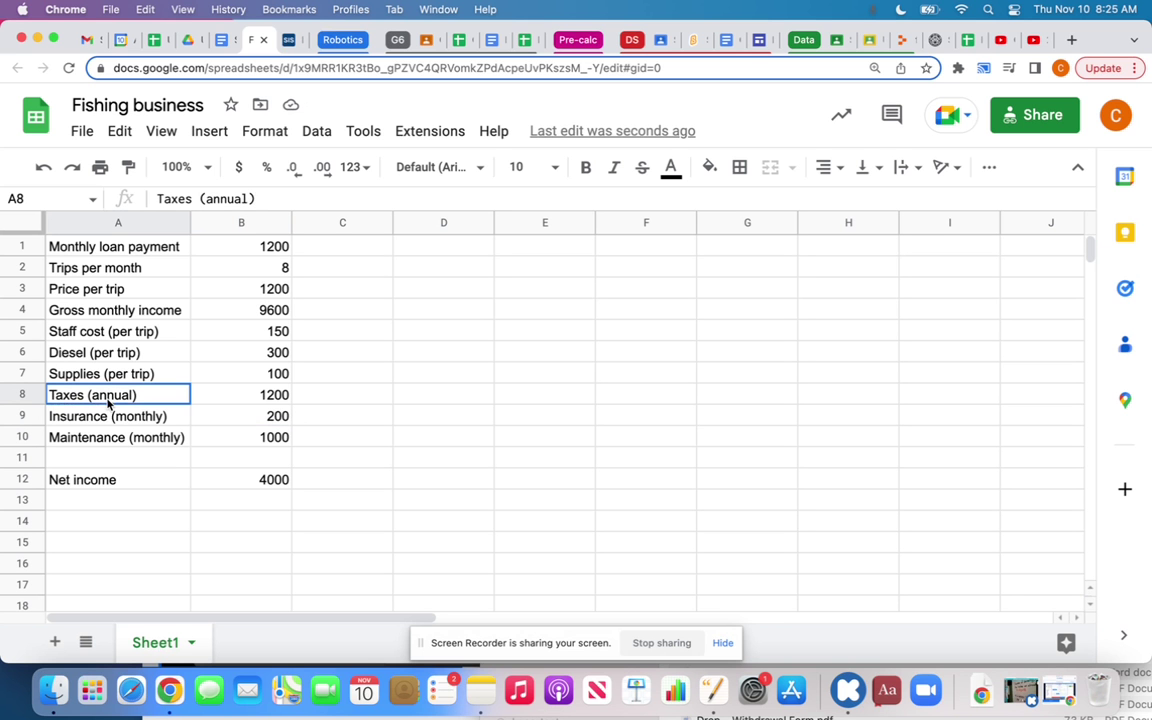
pyautogui.click(258, 198)
pyautogui.moveTo(258, 198); pyautogui.dragTo(204, 198)
pyautogui.click(205, 198)
pyautogui.doubleClick(208, 198)
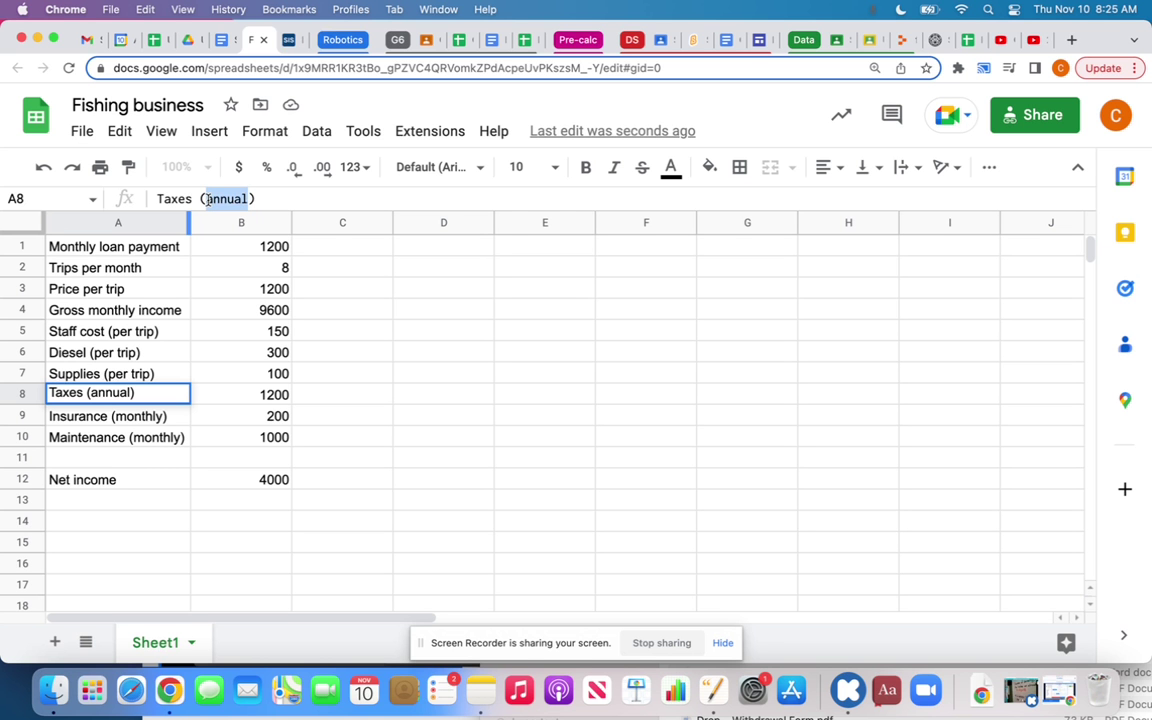
pyautogui.write('a')
pyautogui.press('BackSpace')
pyautogui.write('monthly')
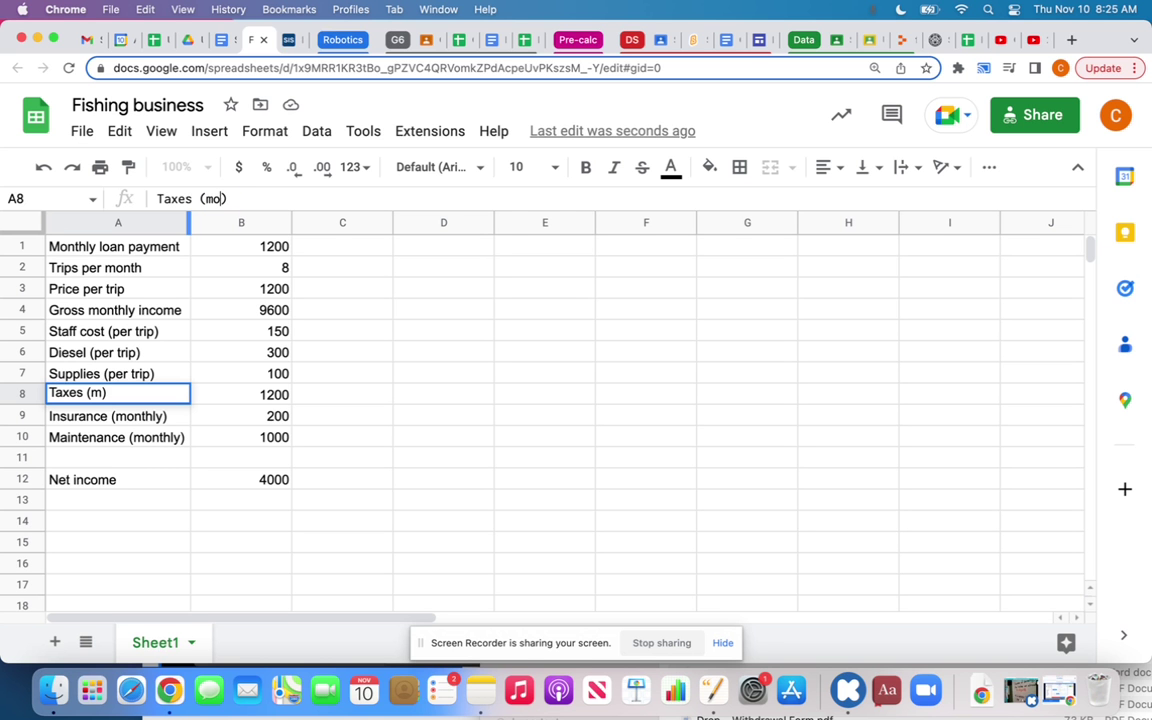
pyautogui.press('Return')
# Review the taxes formula in B8, the insurance value in B9 and the maintenance label in A10.
pyautogui.press('Right')
pyautogui.press('Up')
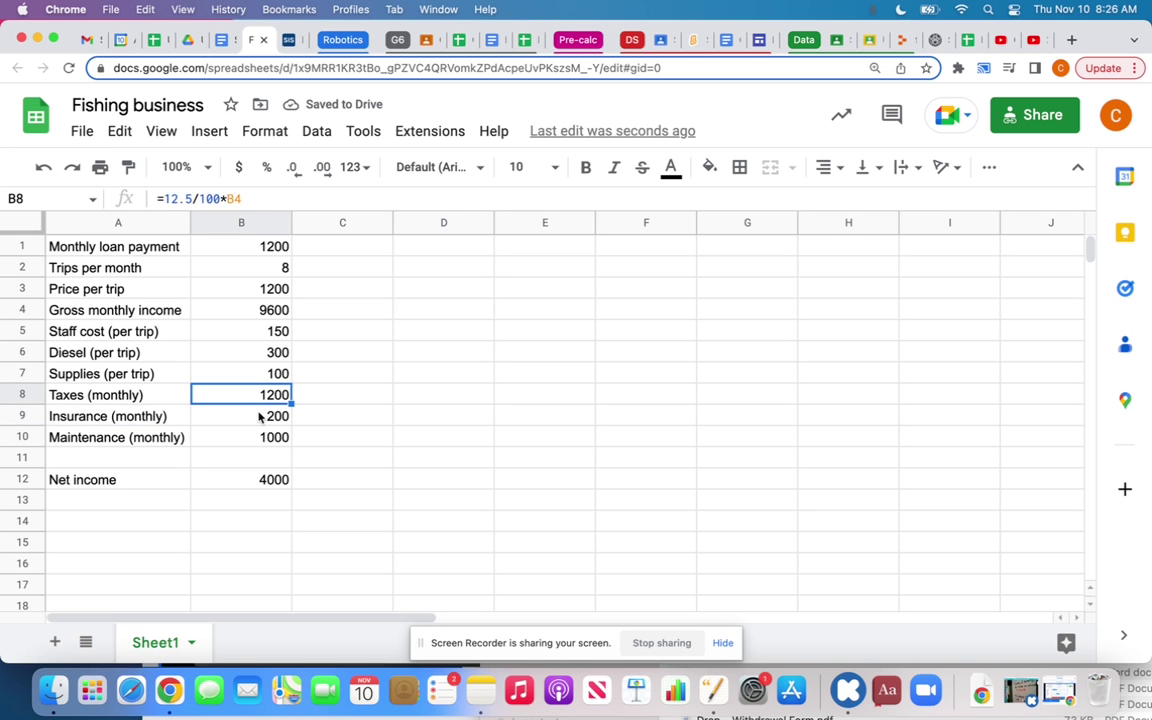
pyautogui.click(204, 422)
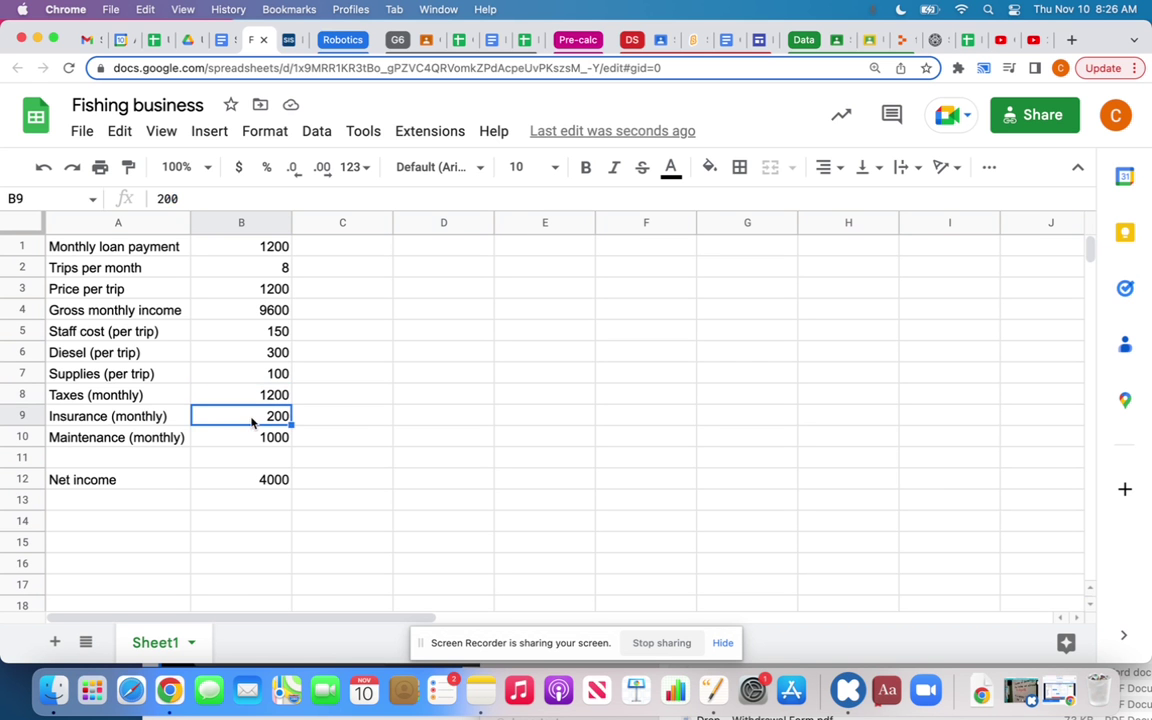
pyautogui.click(166, 441)
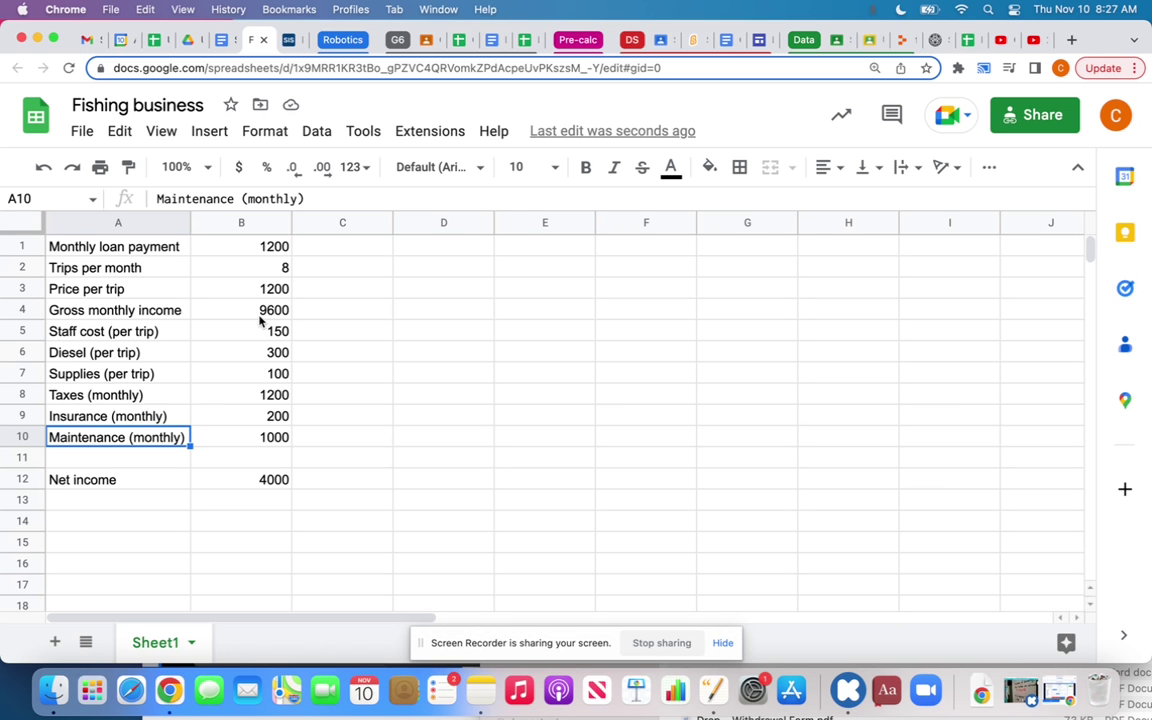
# Start a written net income breakdown in A14 with "gross monthly income - loan payment -".
pyautogui.click(98, 524)
pyautogui.write('gross monthly income -')
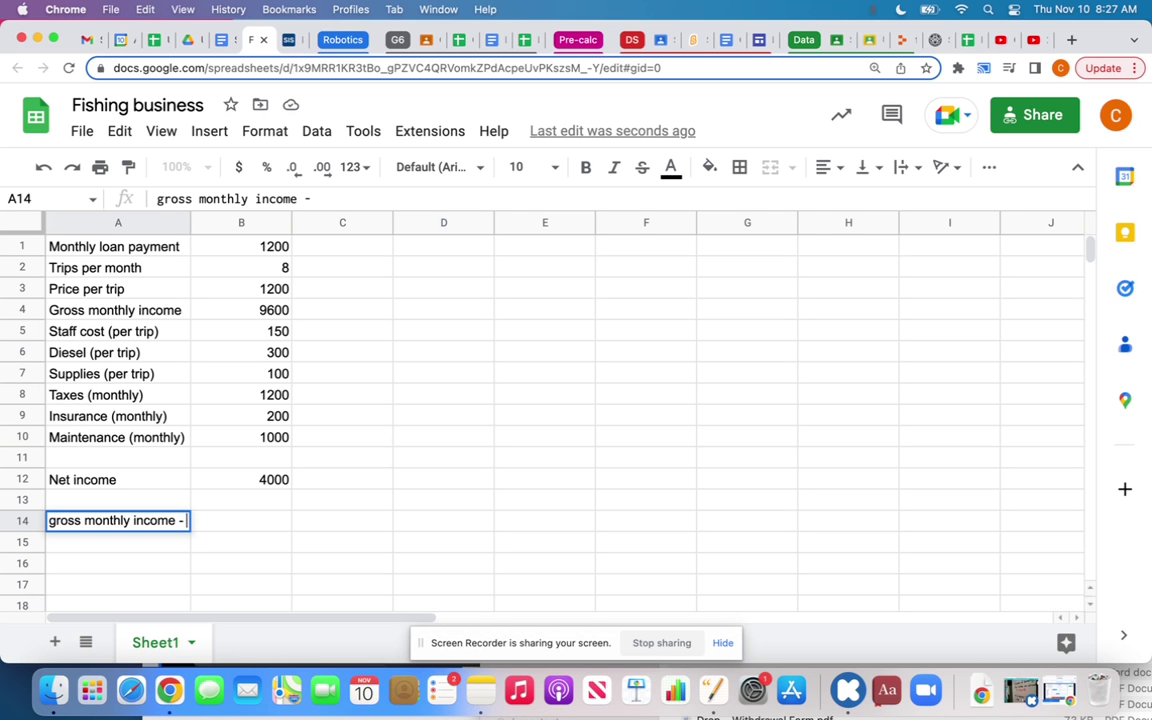
pyautogui.write(' loan payment')
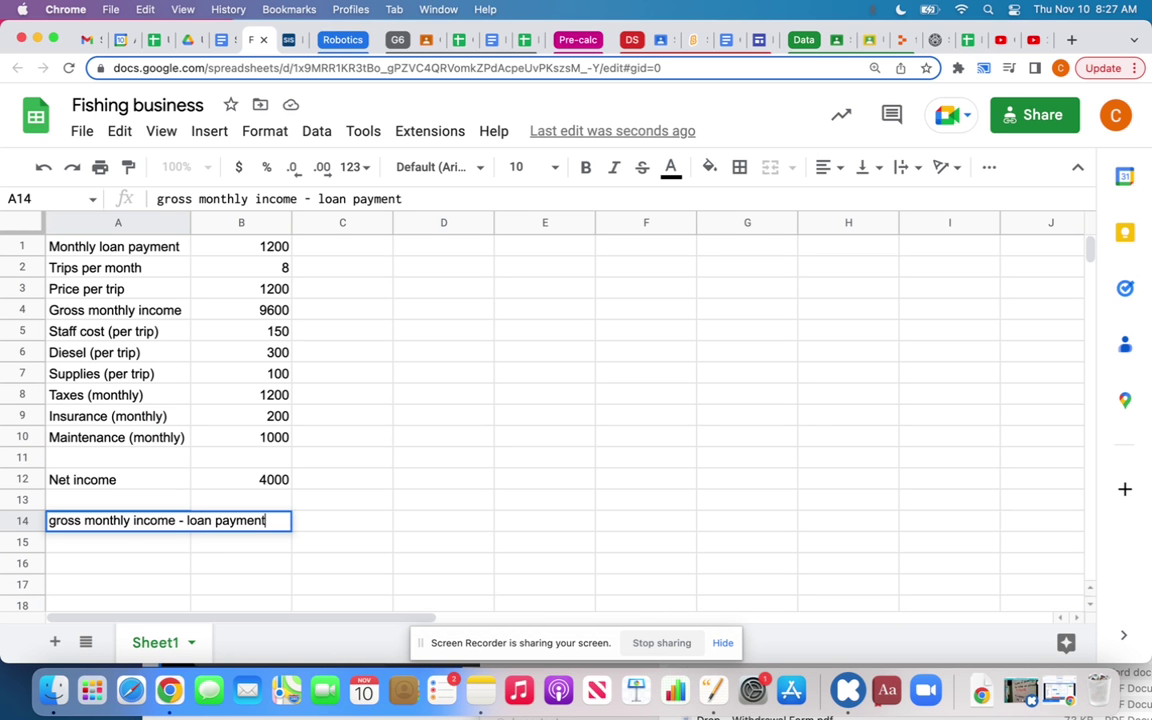
pyautogui.write(' =')
pyautogui.press('BackSpace')
pyautogui.press('BackSpace')
pyautogui.write('-')
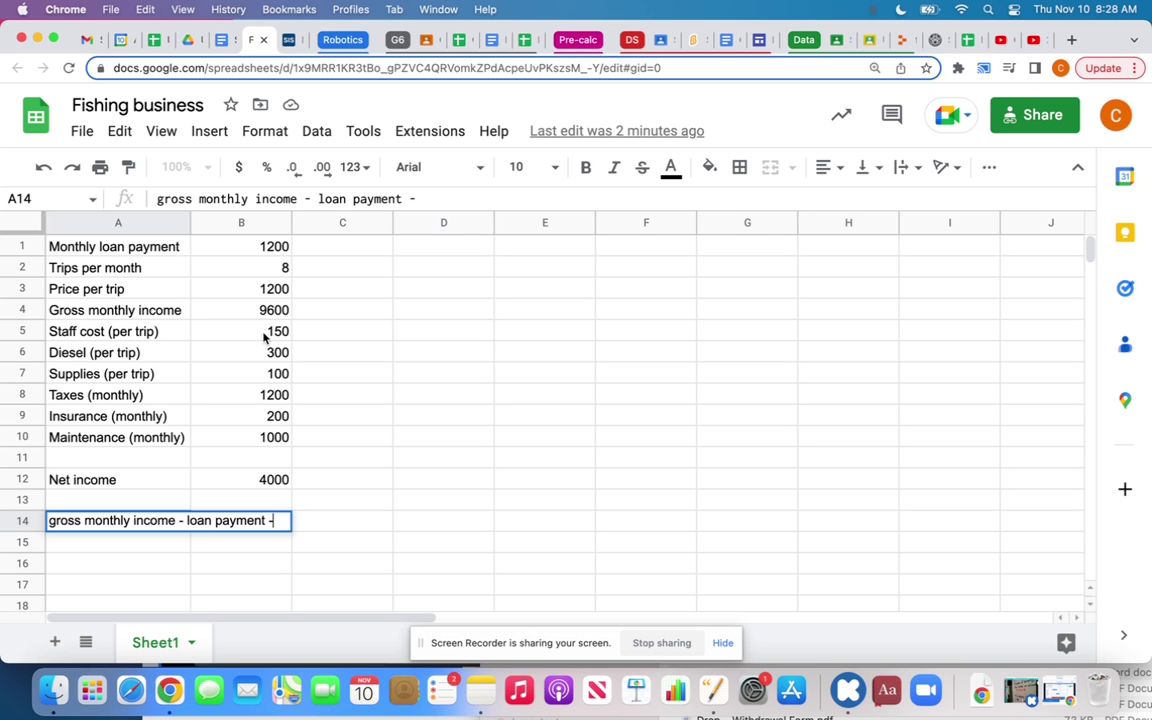
# Extend the breakdown in A14 with the per-trip costs "8*staff cost - 8*diesel - 8*supplies".
pyautogui.write('8*staff c')
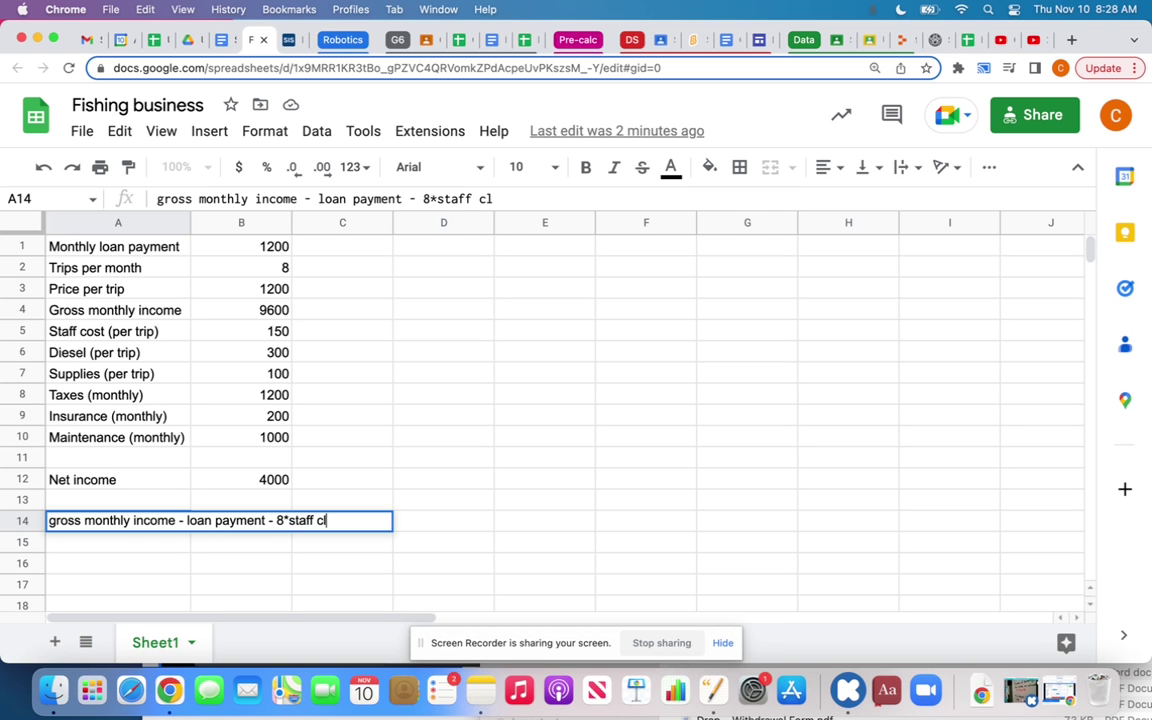
pyautogui.write('ost')
pyautogui.write('- 8*die')
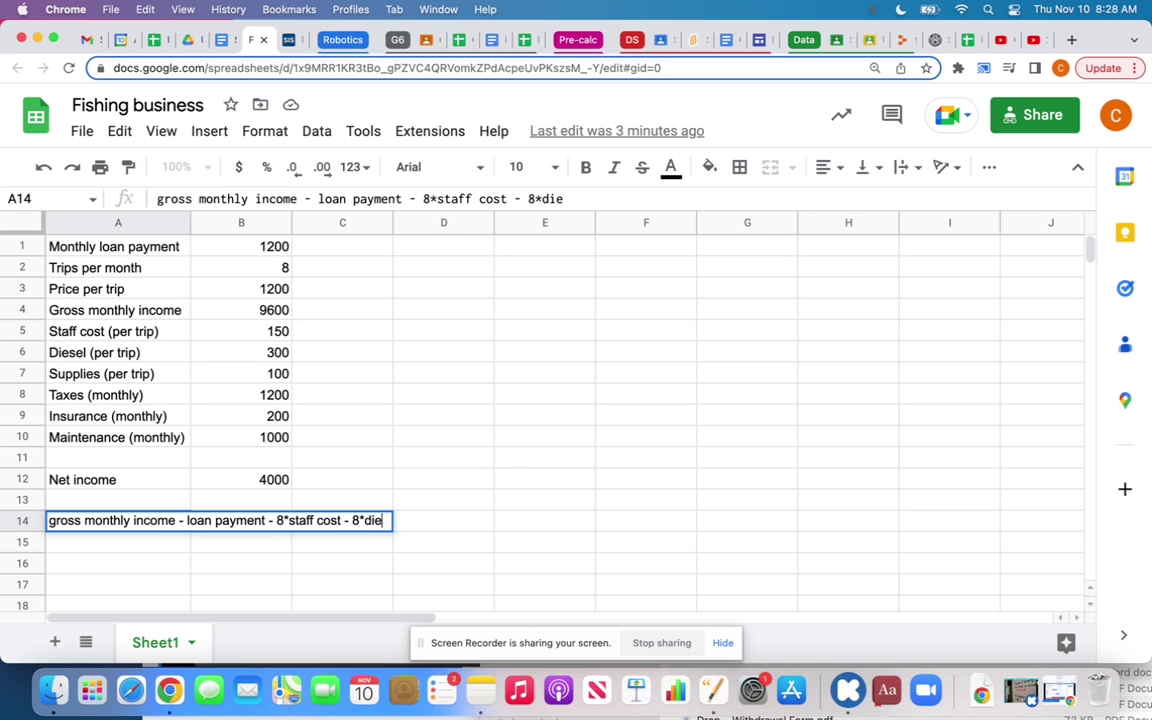
pyautogui.write('sel -')
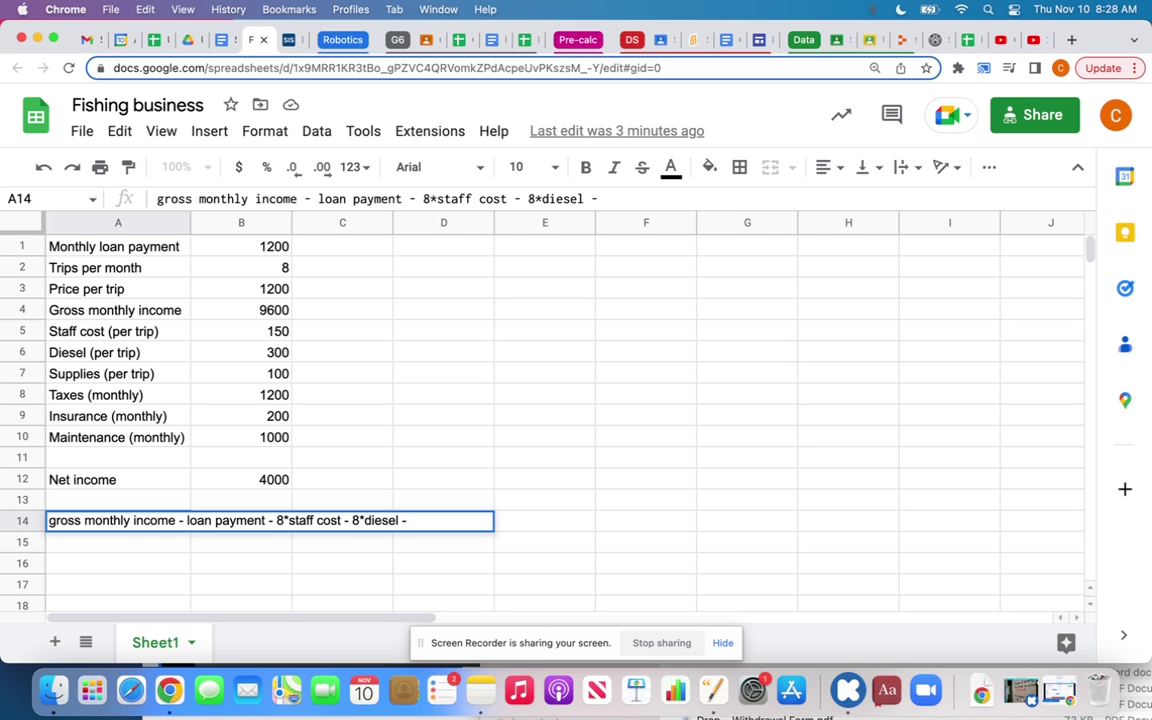
pyautogui.write(' 8*supplies')
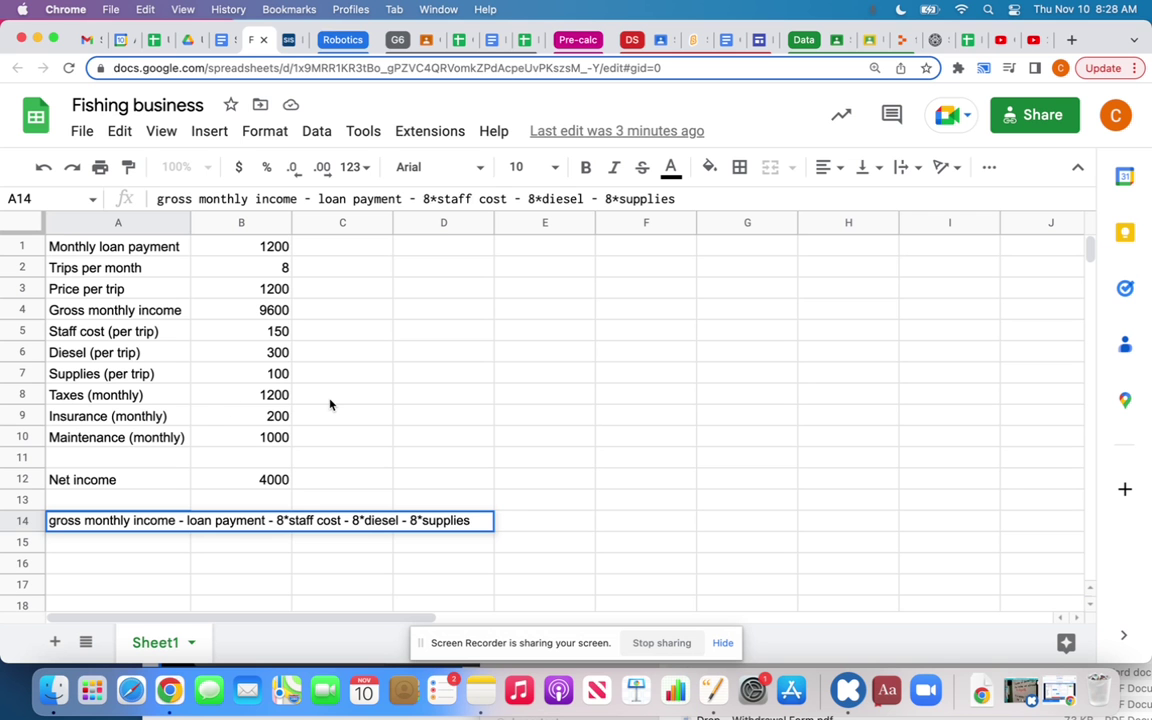
# Complete the breakdown in A14 with the monthly costs "- taxes - insurance - maintenance".
pyautogui.write('- taxes')
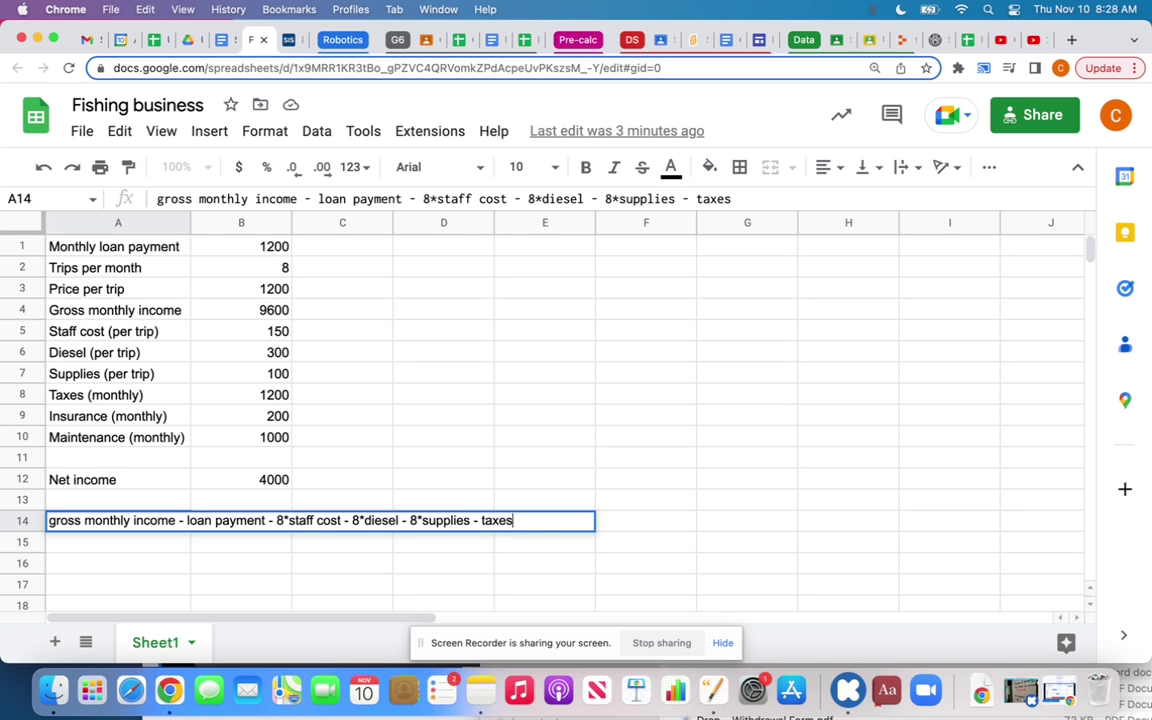
pyautogui.write(' - insurance')
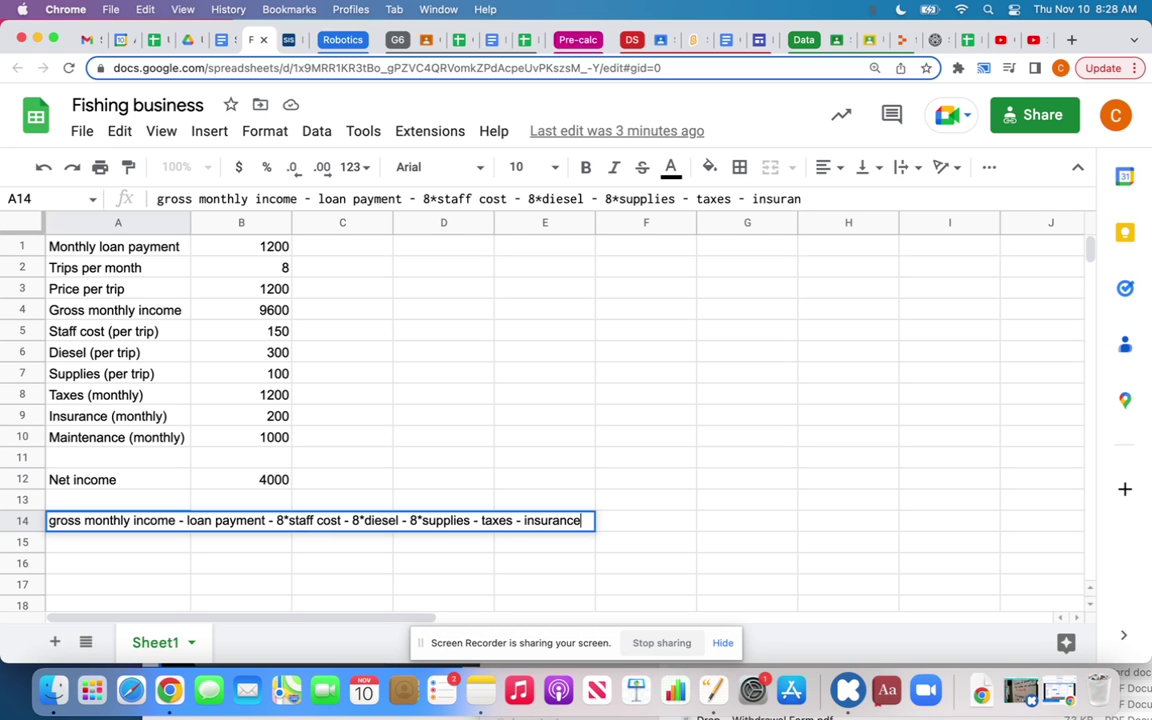
pyautogui.write(' - main')
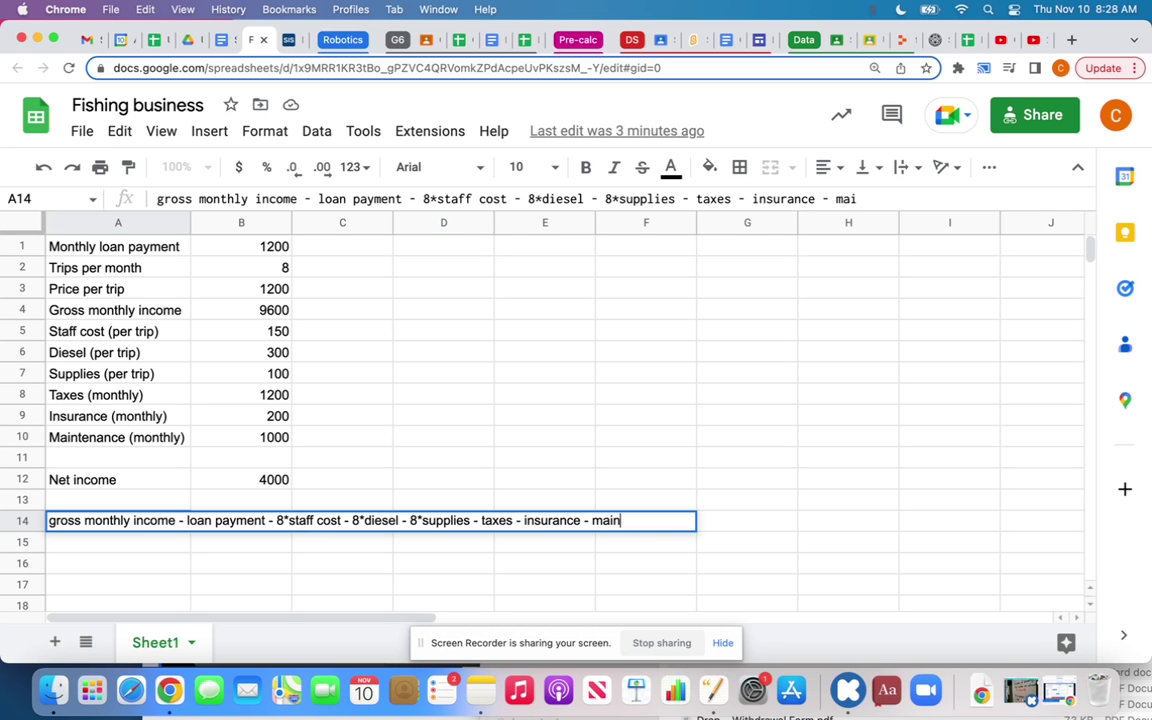
pyautogui.write('tenance')
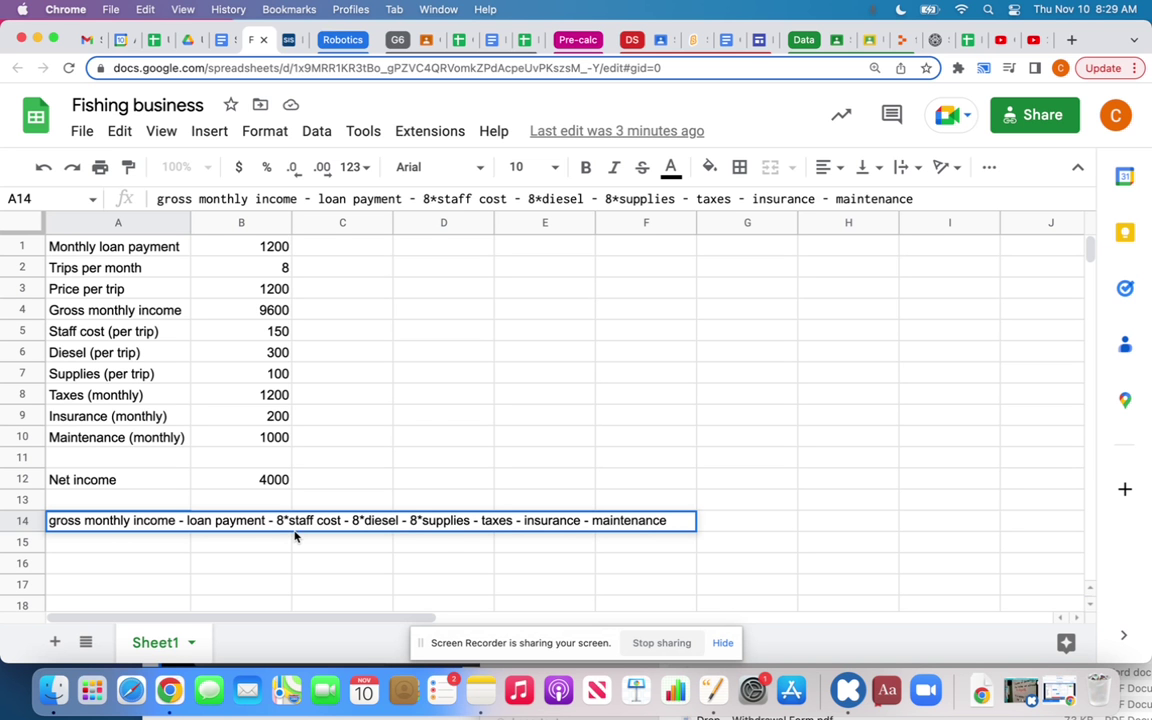
pyautogui.press('Return')
# Subtract the taxes from net income by adding -B8 to the end of the formula in B12.
pyautogui.press('Up')
pyautogui.press('Up')
pyautogui.press('Right')
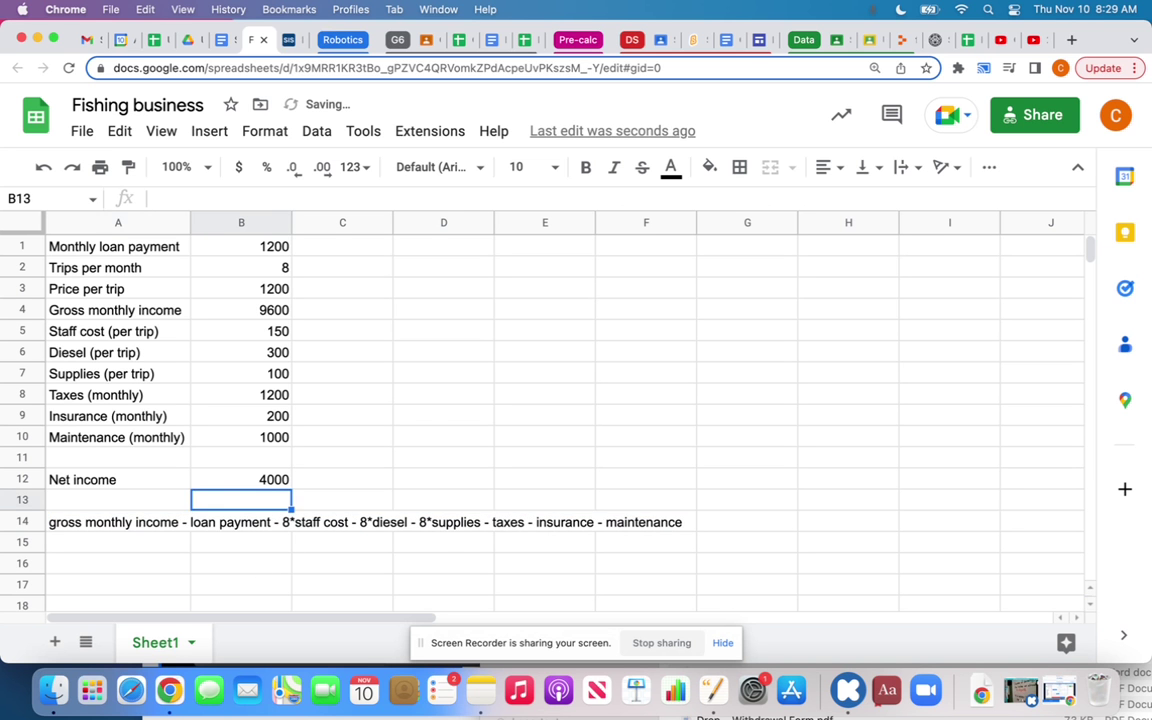
pyautogui.press('Up')
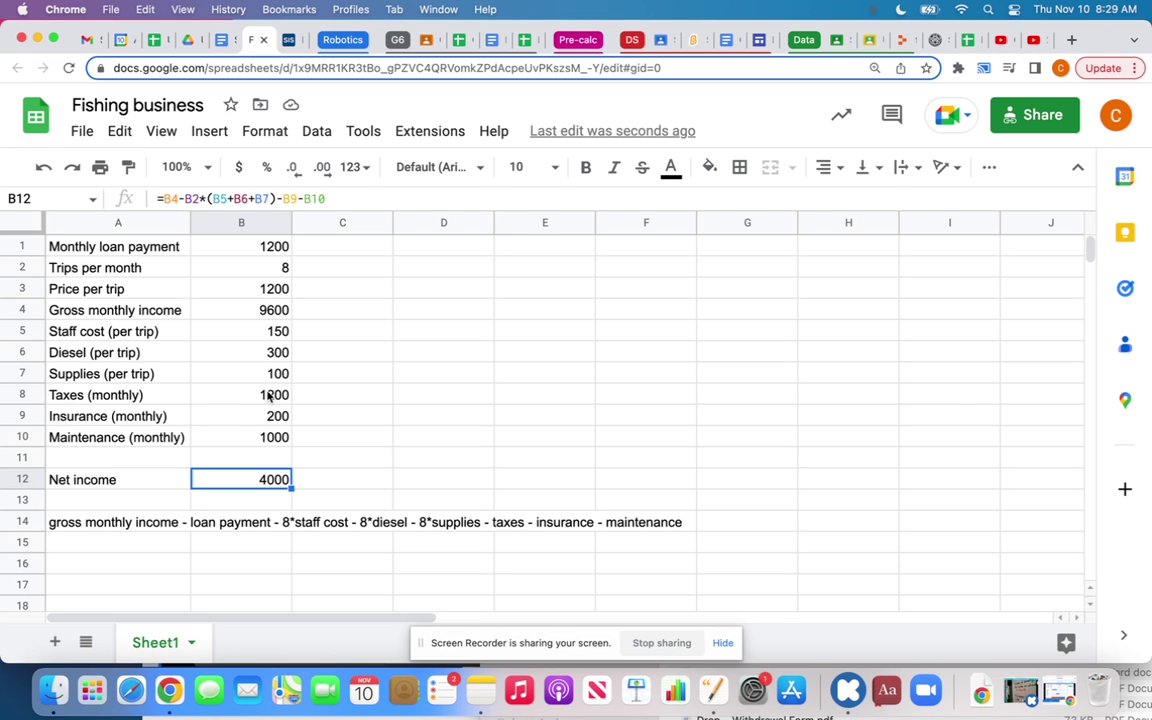
pyautogui.click(302, 199)
pyautogui.write('-')
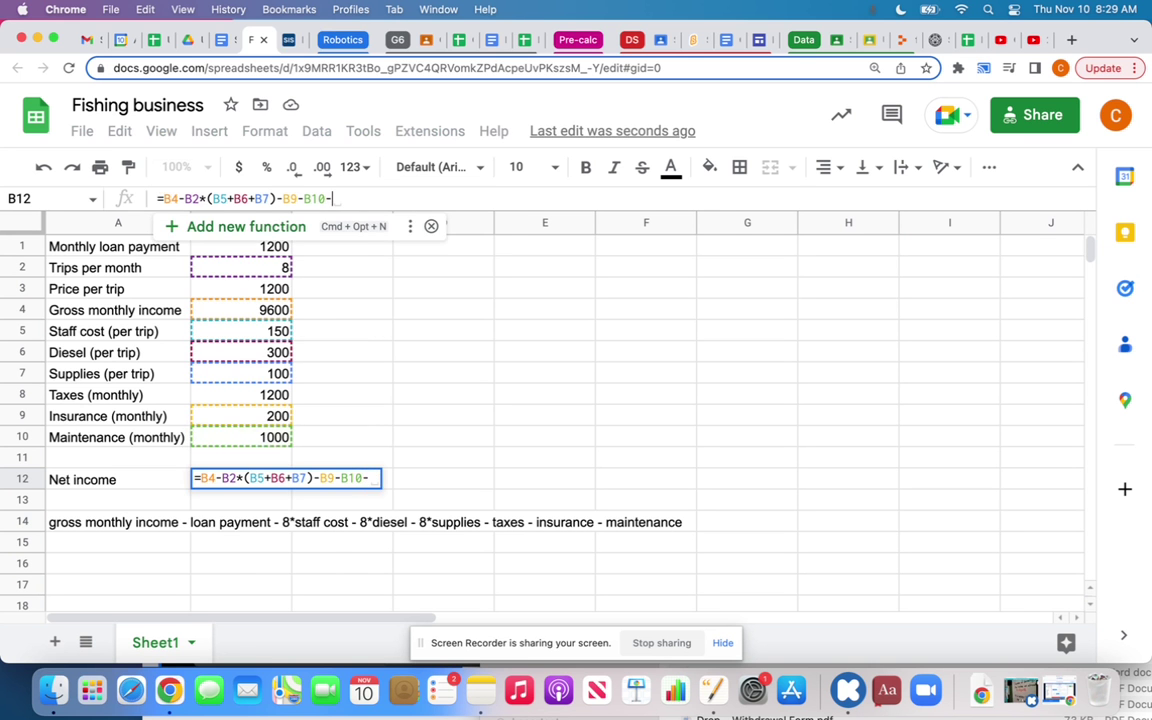
pyautogui.write('B8')
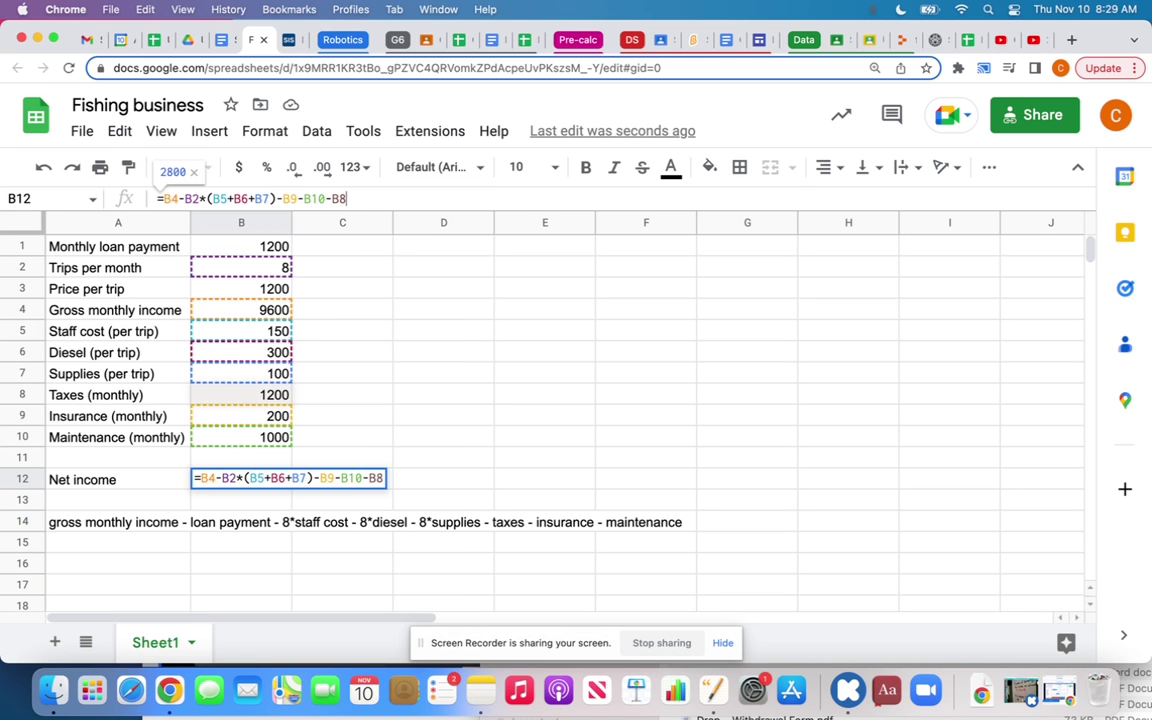
pyautogui.press('Return')
pyautogui.press('Up')
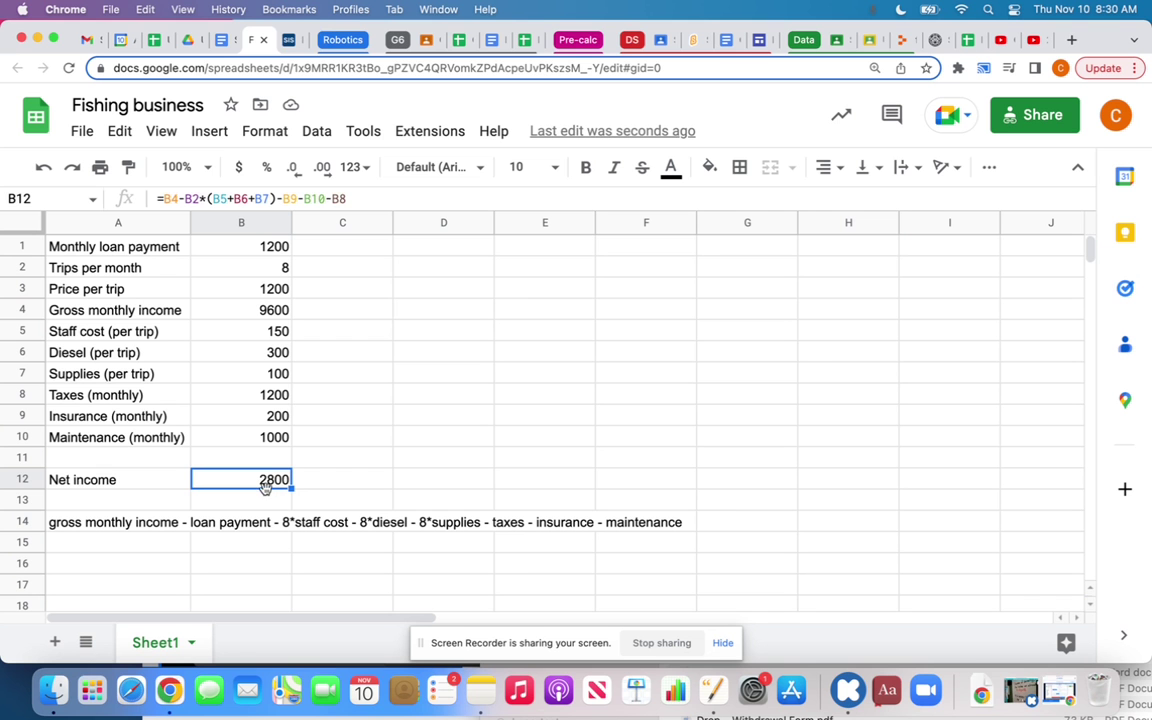
# Label A13 "Net income per trip" and calculate it in B13 with the formula =B12/B2.
pyautogui.click(160, 498)
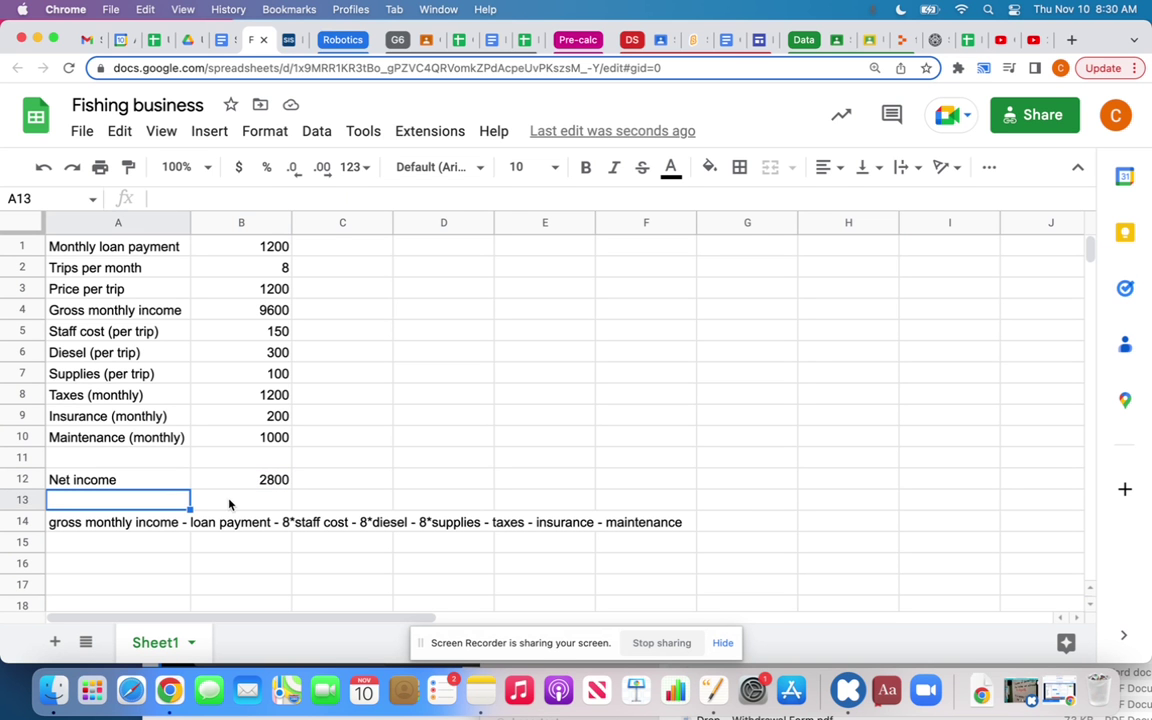
pyautogui.write('Net income per trip')
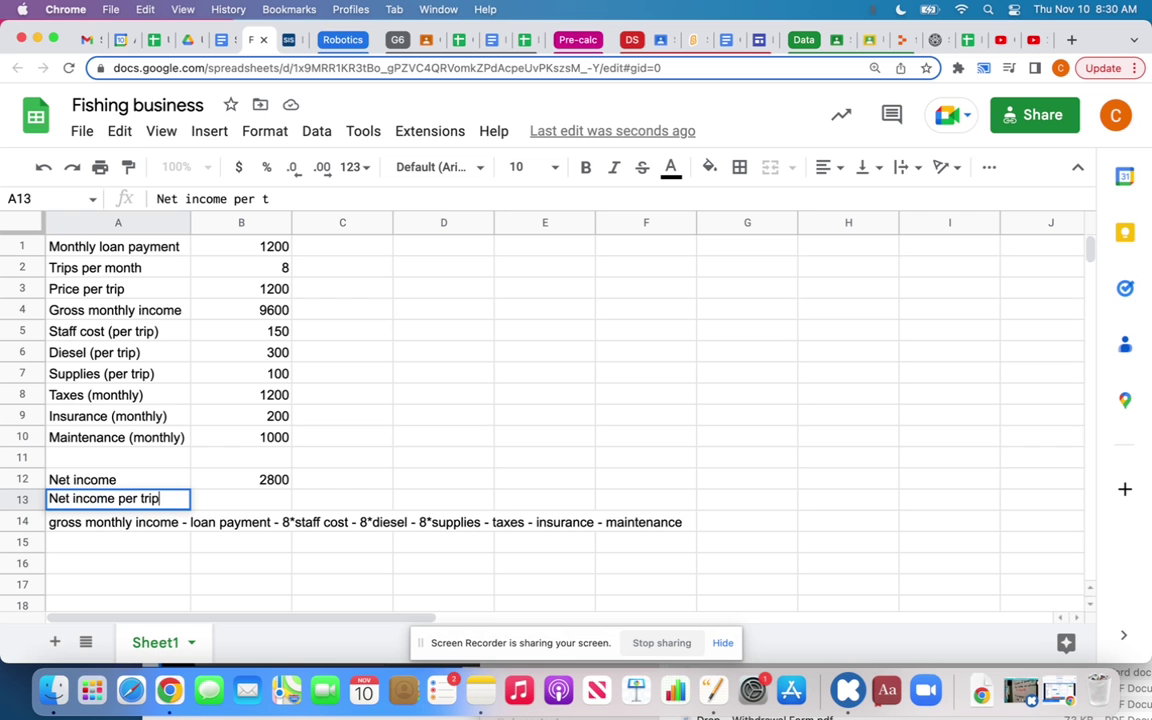
pyautogui.press('Tab')
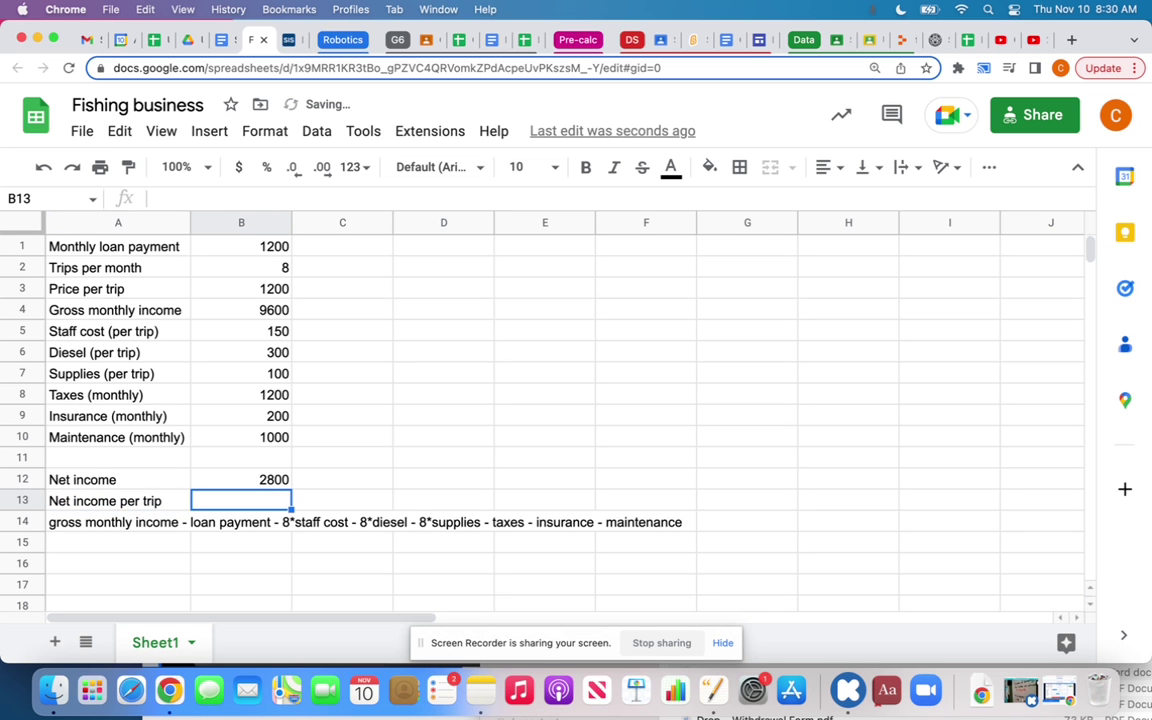
pyautogui.write('=')
pyautogui.click(230, 479)
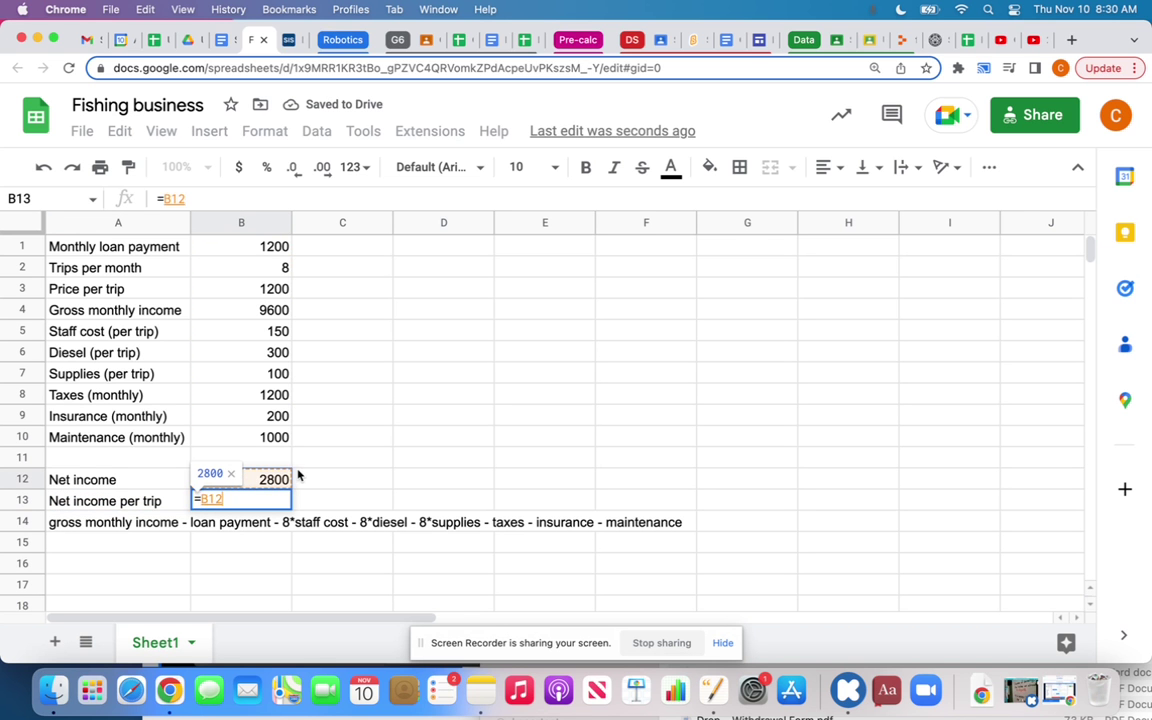
pyautogui.write('/')
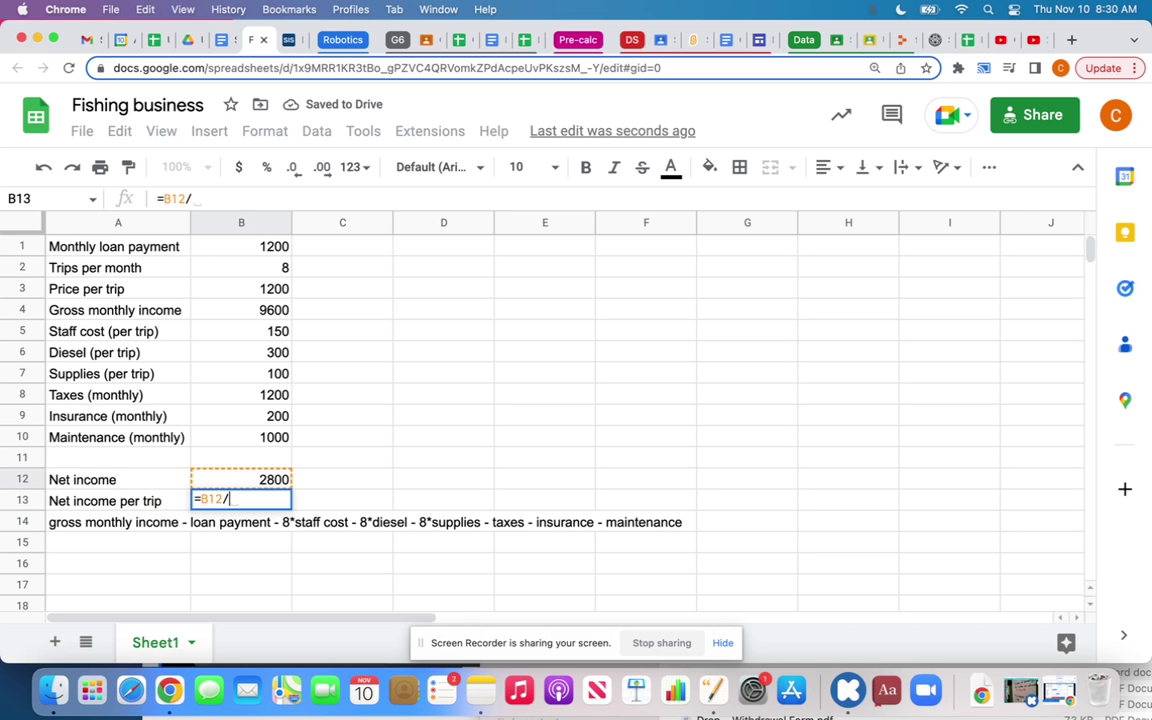
pyautogui.click(268, 270)
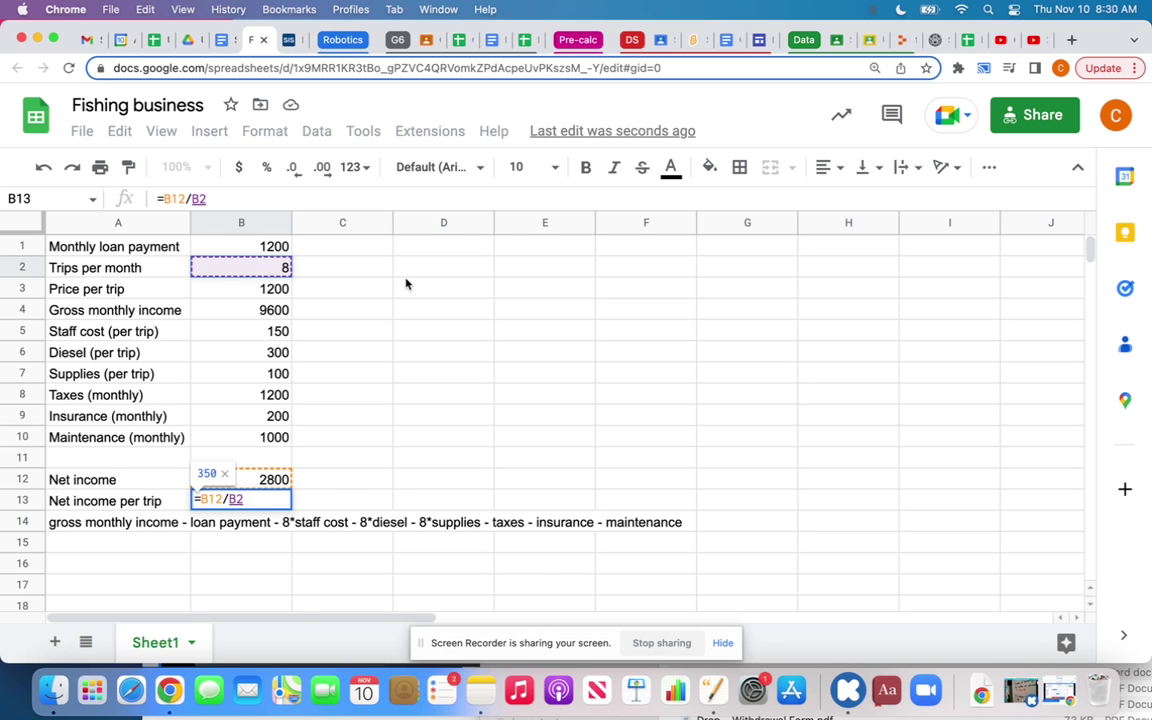
pyautogui.press('Return')
pyautogui.click(342, 522)
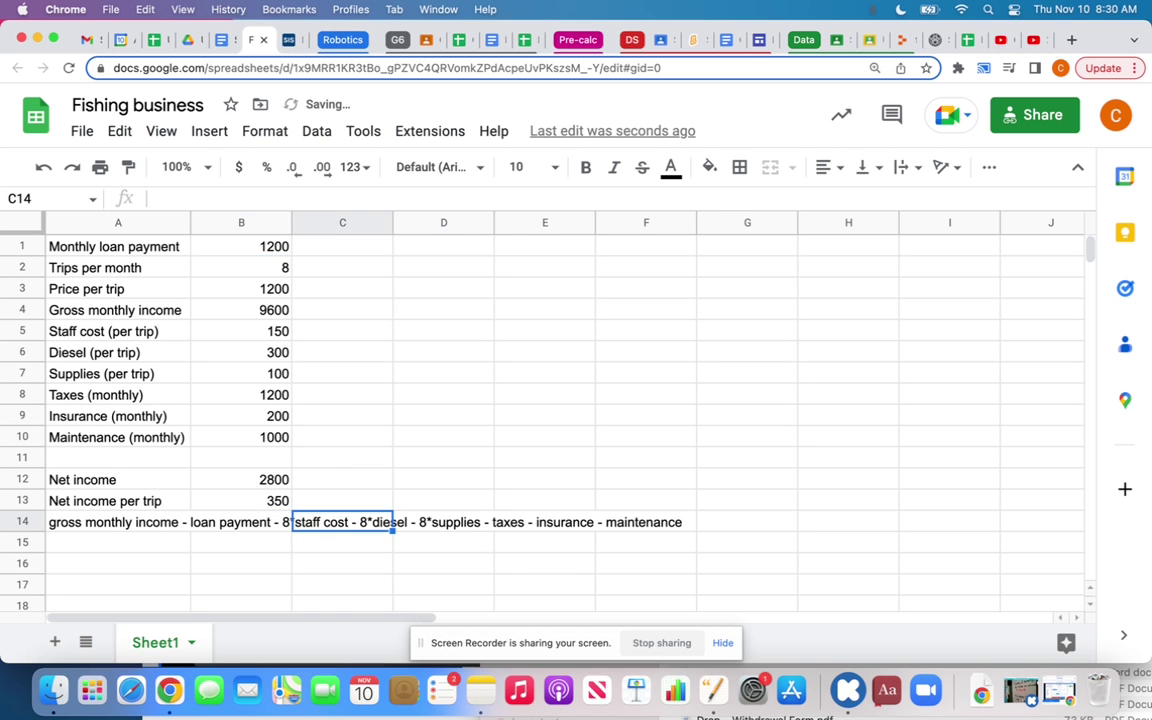
pyautogui.click(342, 501)
pyautogui.click(241, 501)
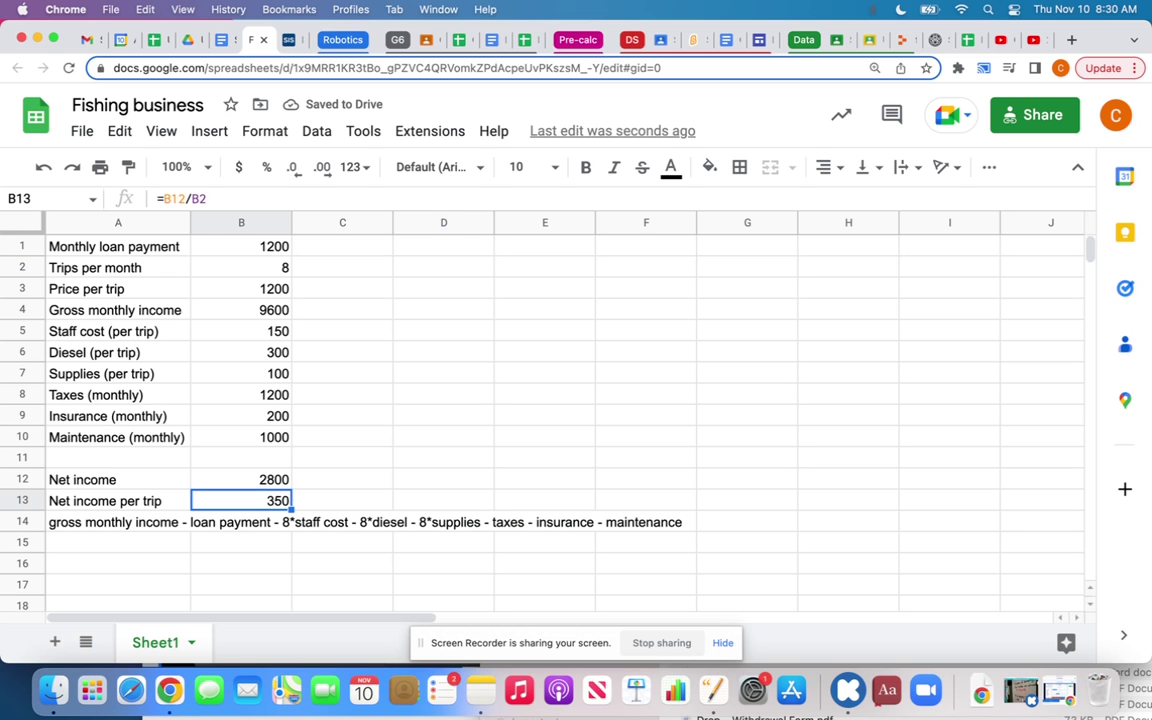
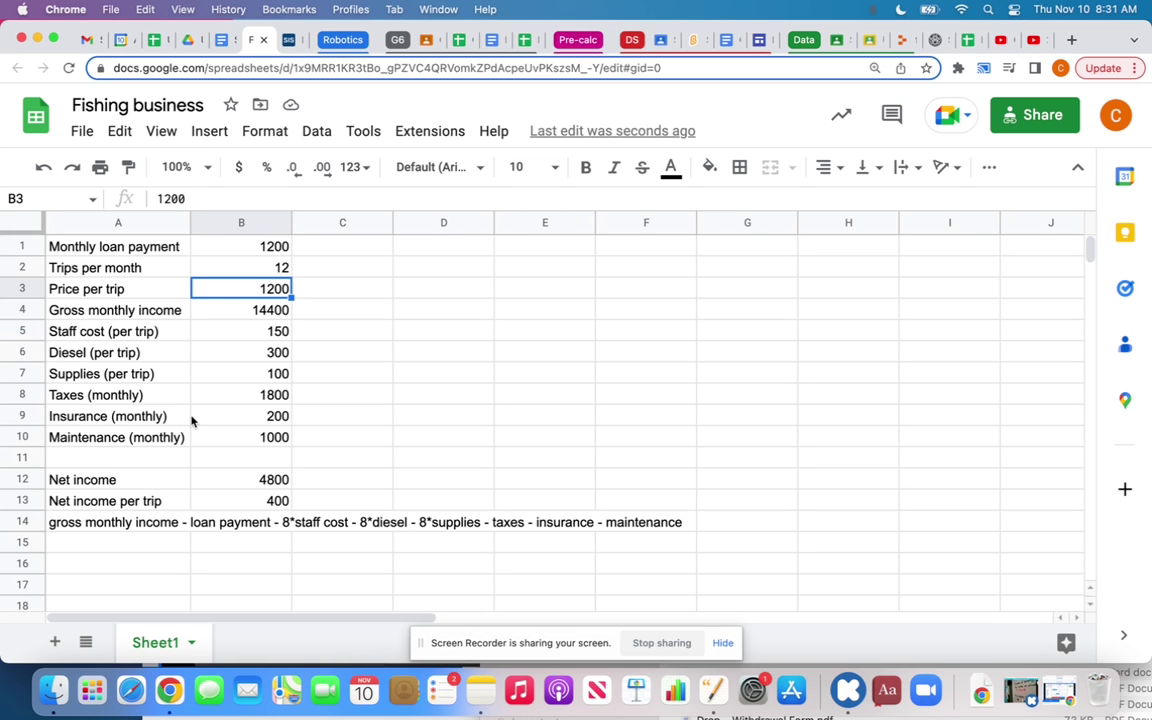
# Highlight the monthly costs in A8:B10 and set the trips per month in B2 to 1.
pyautogui.moveTo(110, 395); pyautogui.dragTo(116, 438)
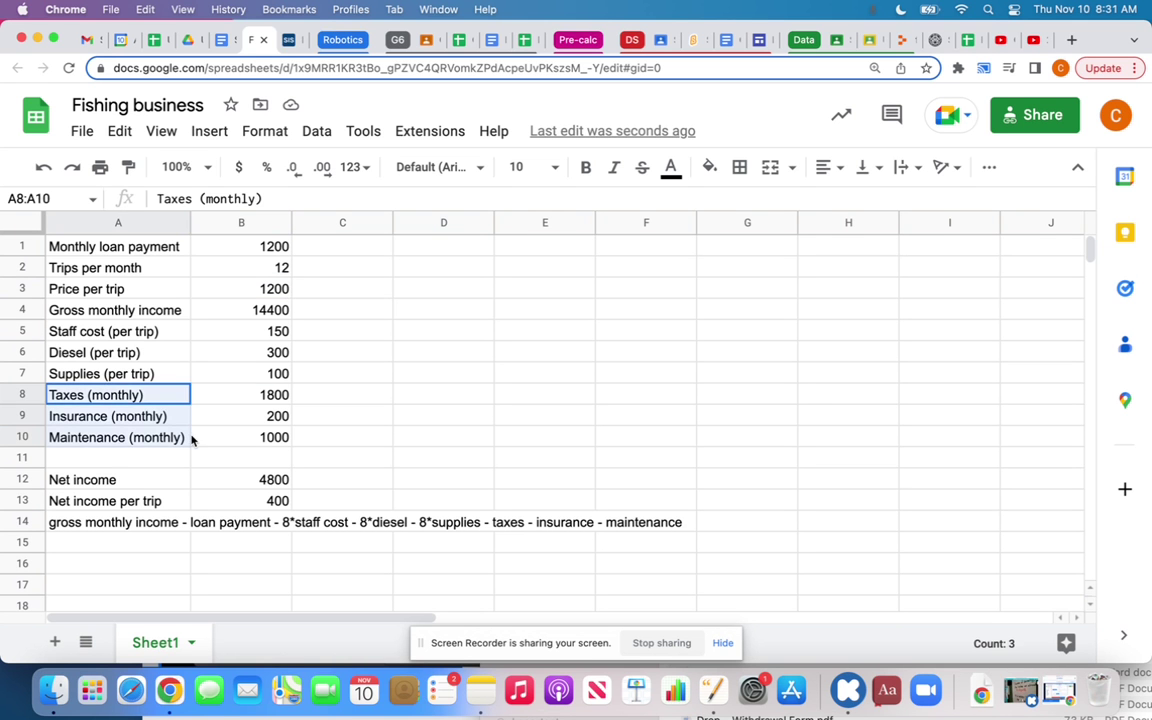
pyautogui.moveTo(192, 440); pyautogui.dragTo(205, 437)
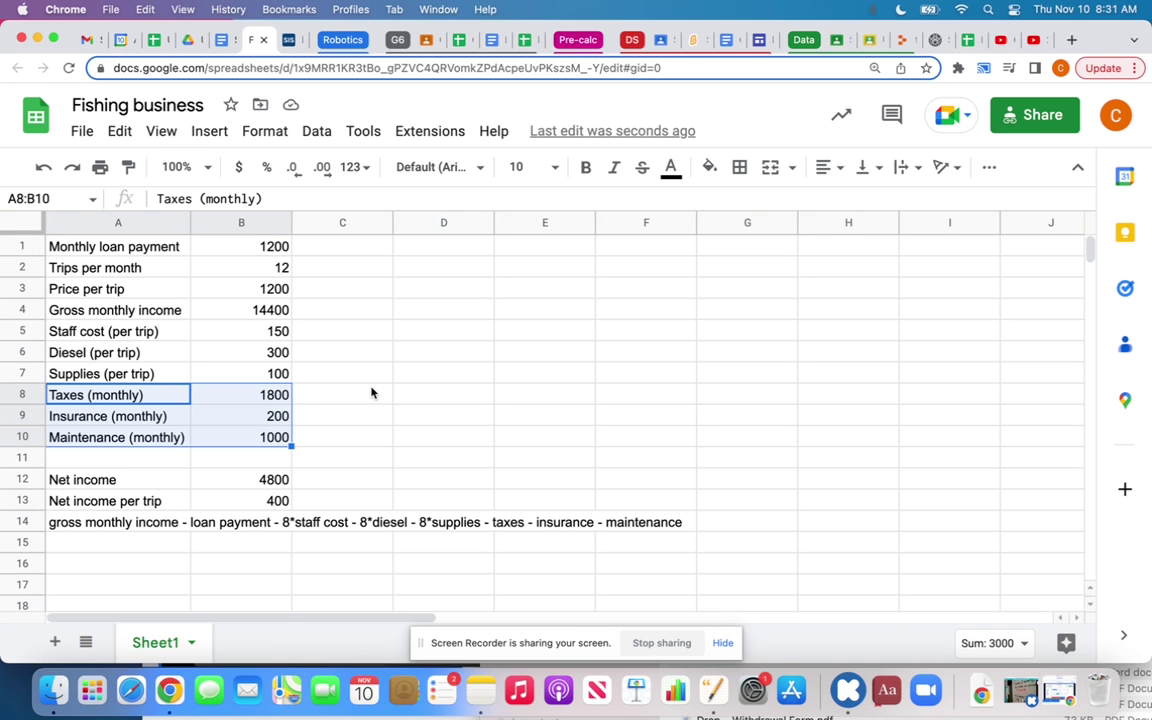
pyautogui.click(260, 267)
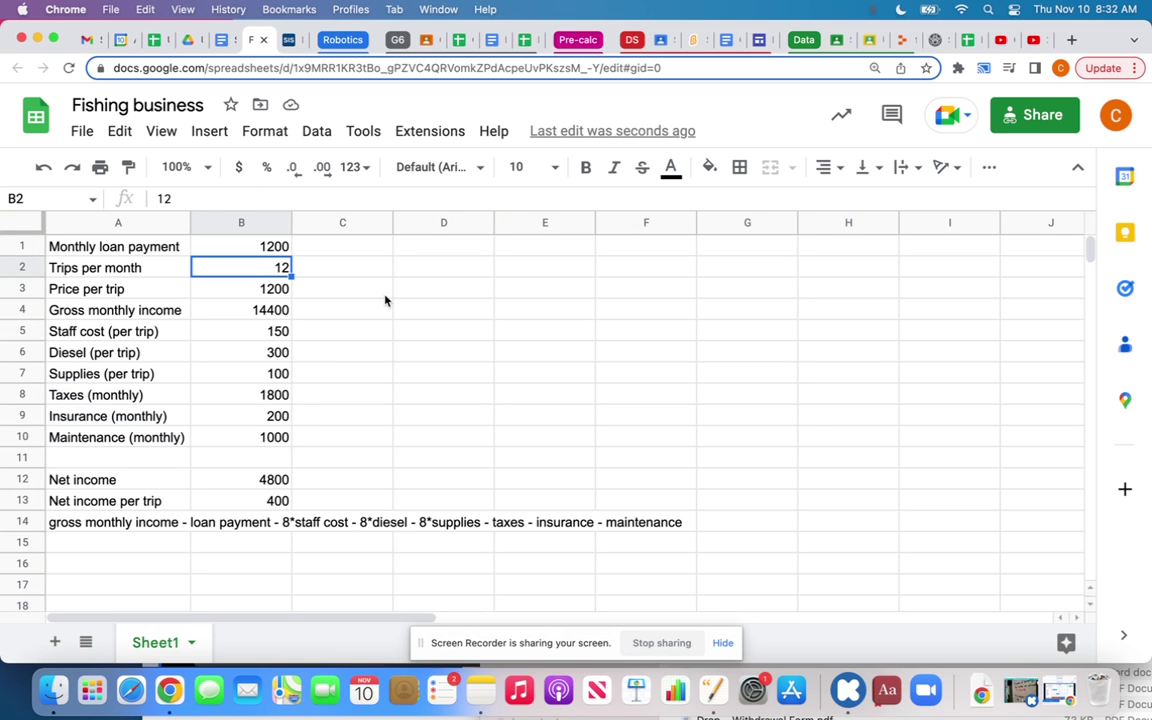
pyautogui.write('1')
pyautogui.press('Return')
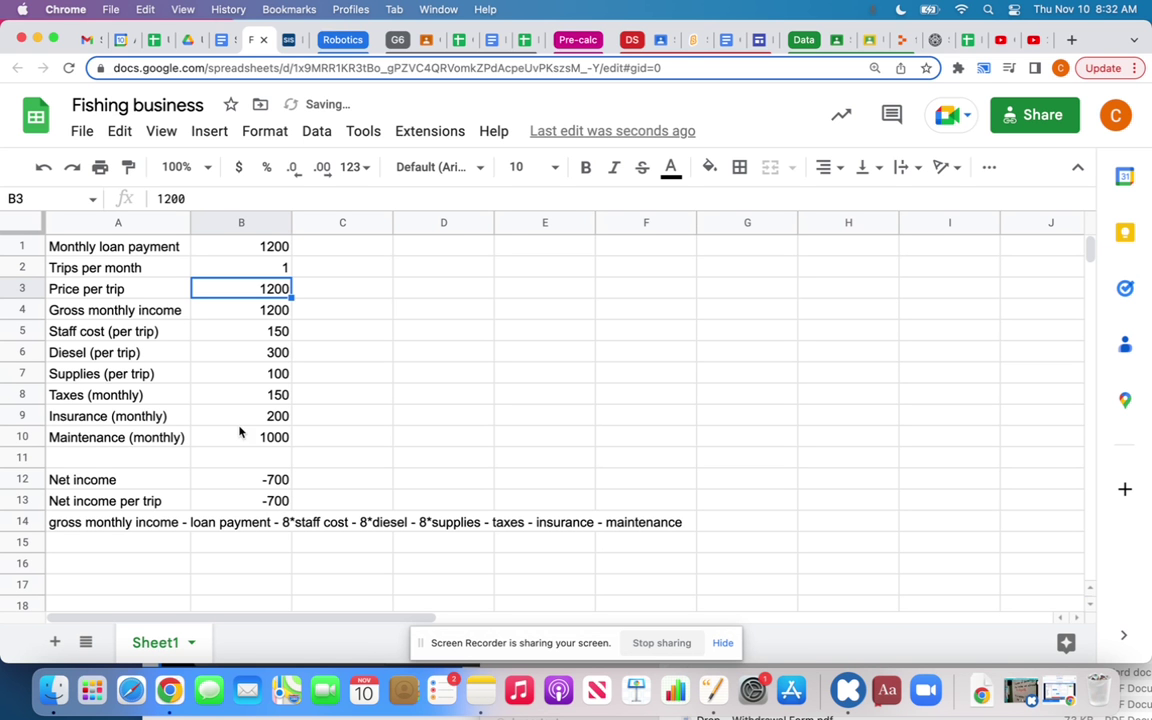
# Set the trips per month in B2 to 2.
pyautogui.click(282, 268)
pyautogui.write('2')
pyautogui.press('Return')
# Set the trips per month in B2 to 3.
pyautogui.click(282, 268)
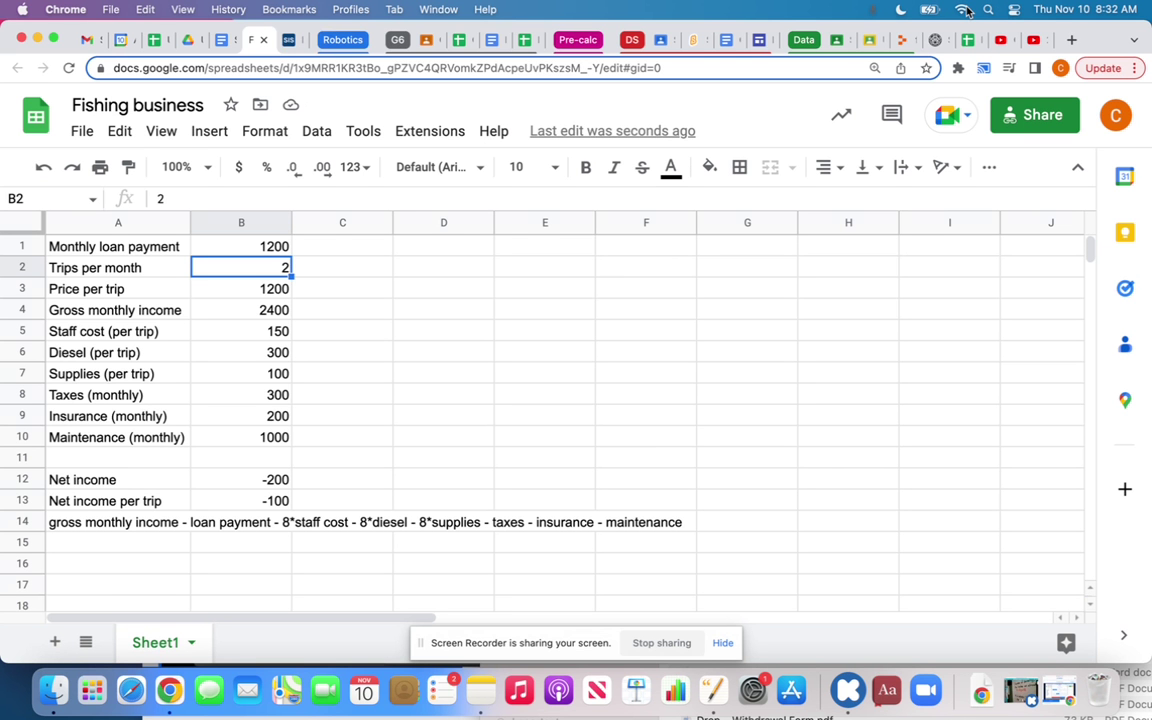
pyautogui.write('3')
pyautogui.press('Return')
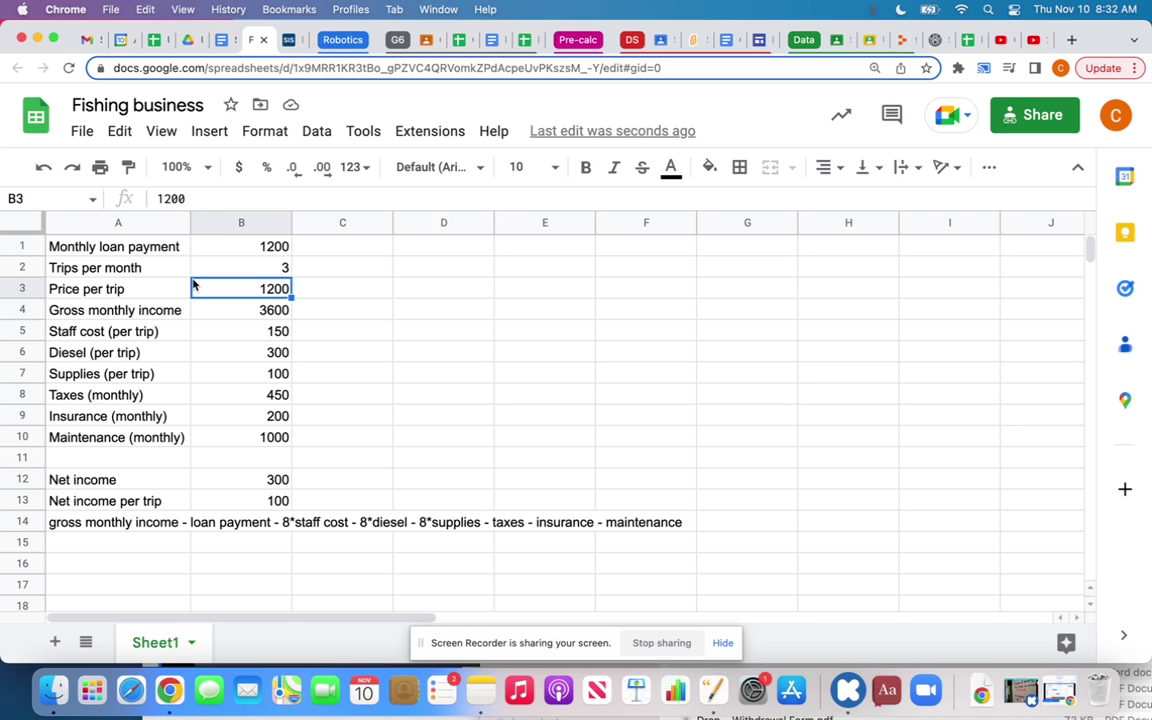
pyautogui.click(286, 271)
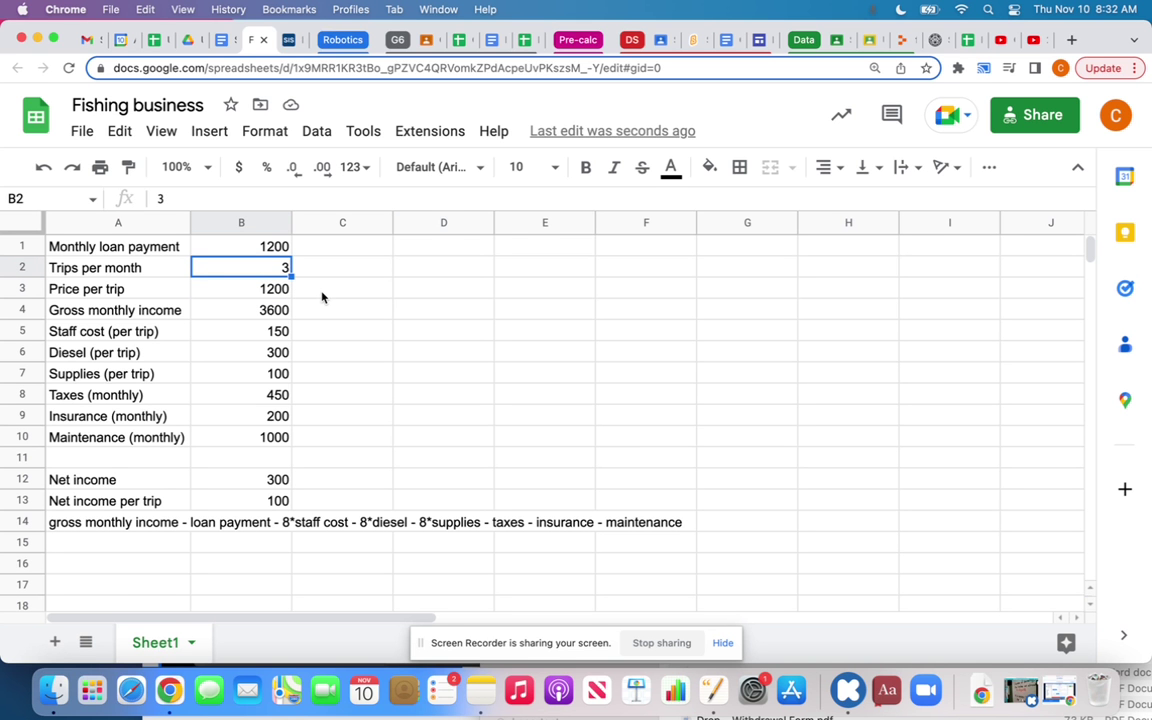
# Set the trips per month in B2 to 20 and highlight the monthly maintenance cost in A10:B10.
pyautogui.write('20')
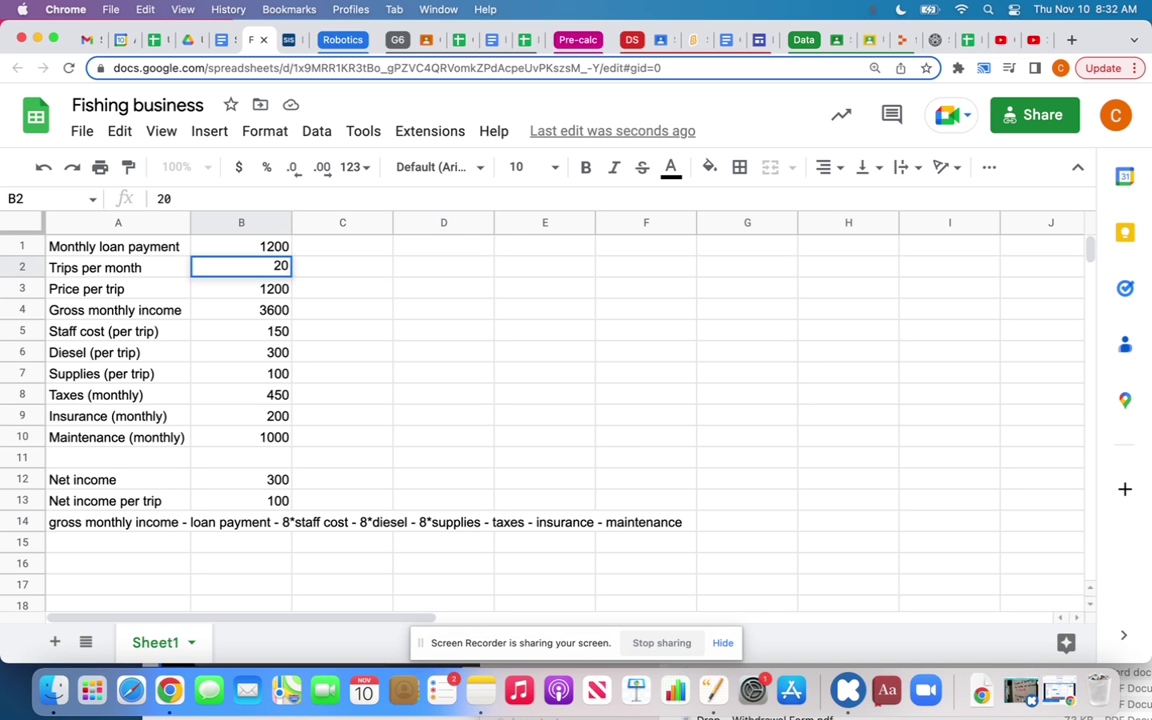
pyautogui.press('Return')
pyautogui.click(241, 310)
pyautogui.click(241, 331)
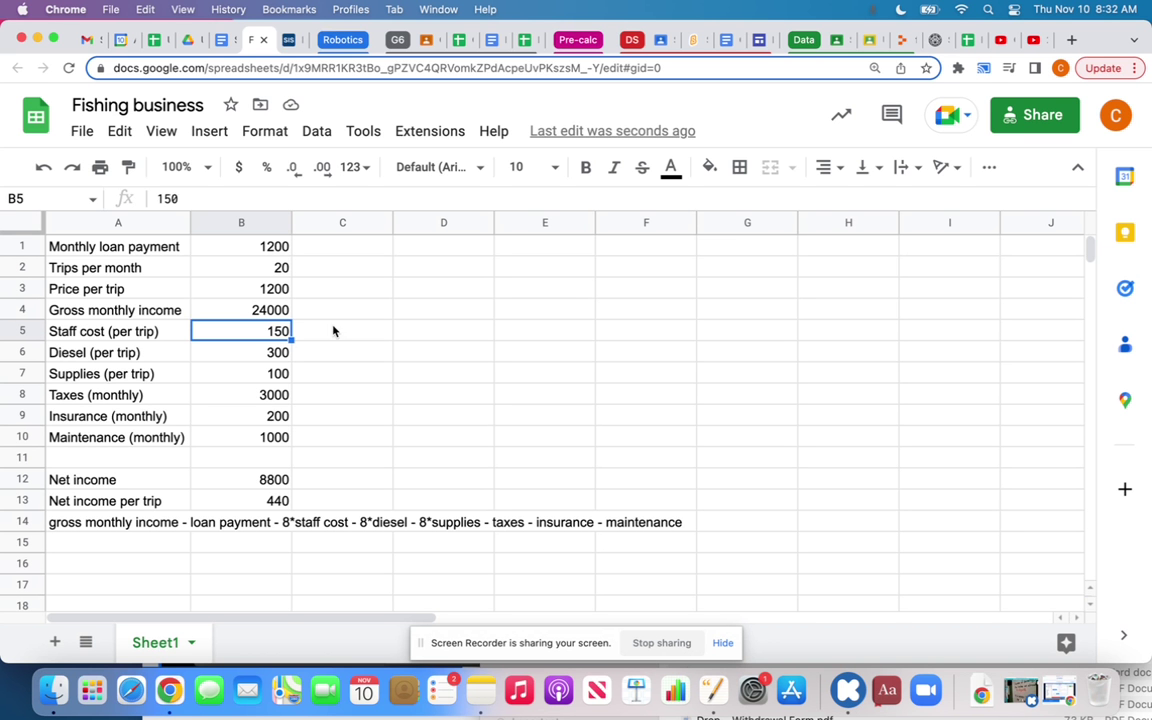
pyautogui.moveTo(219, 442); pyautogui.dragTo(170, 441)
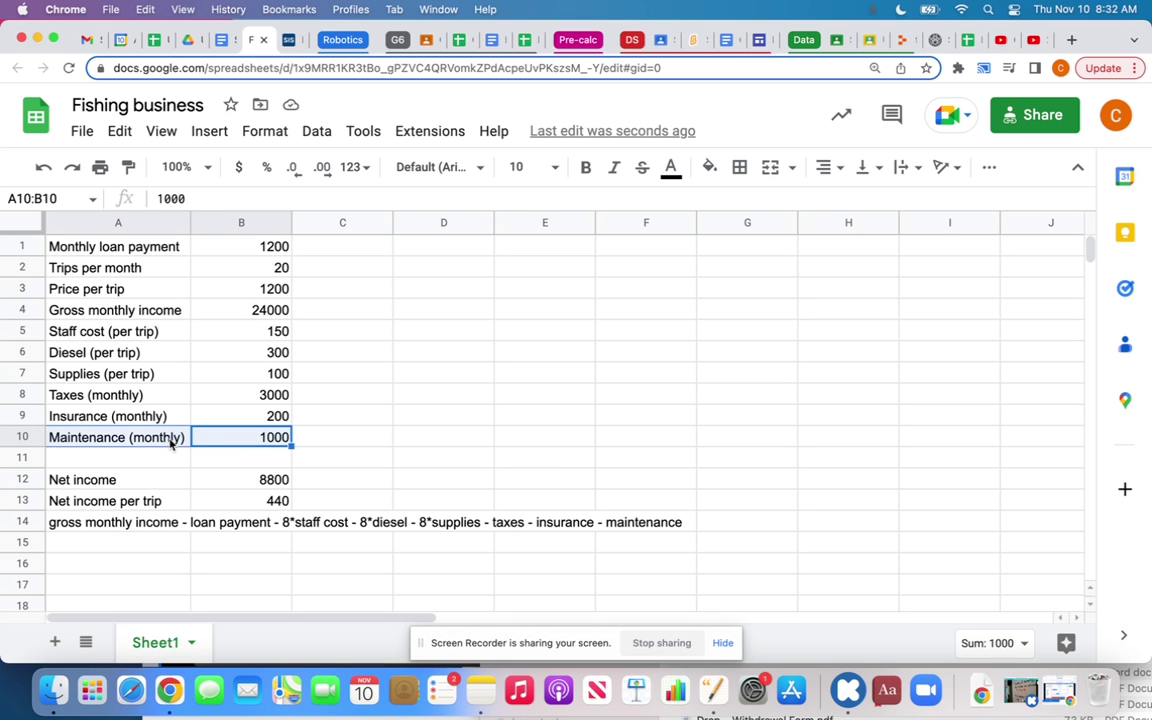
# Set the staff cost per trip in B5 to 300.
pyautogui.click(238, 333)
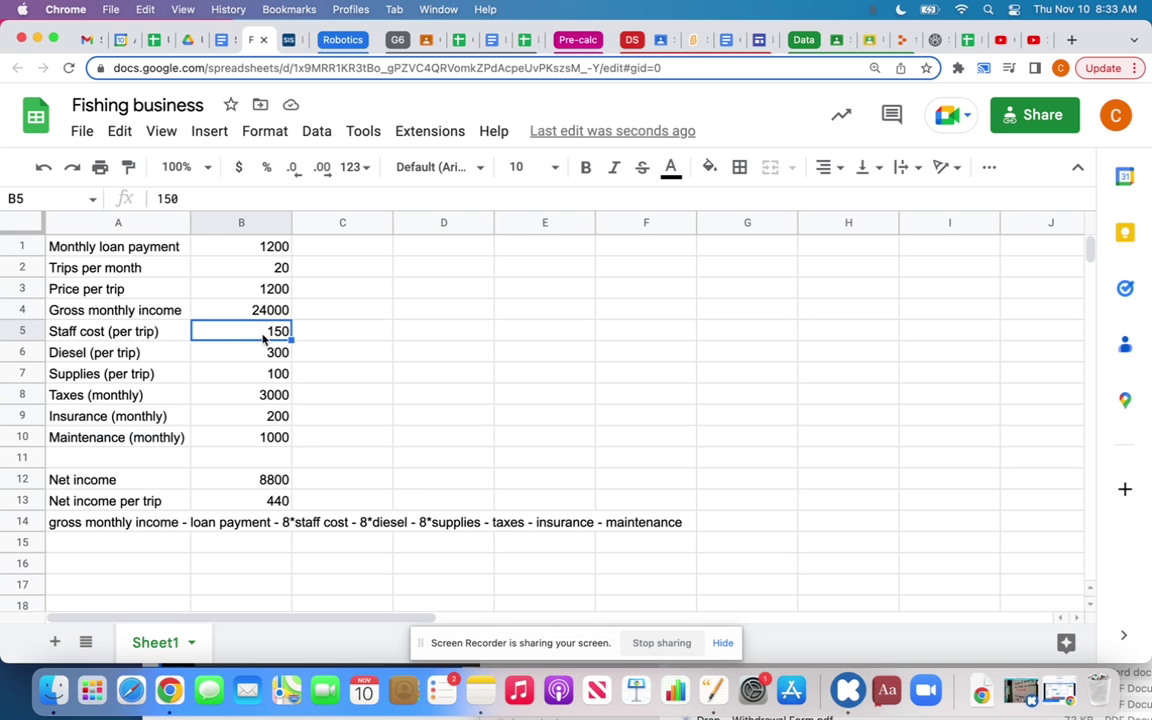
pyautogui.write('300')
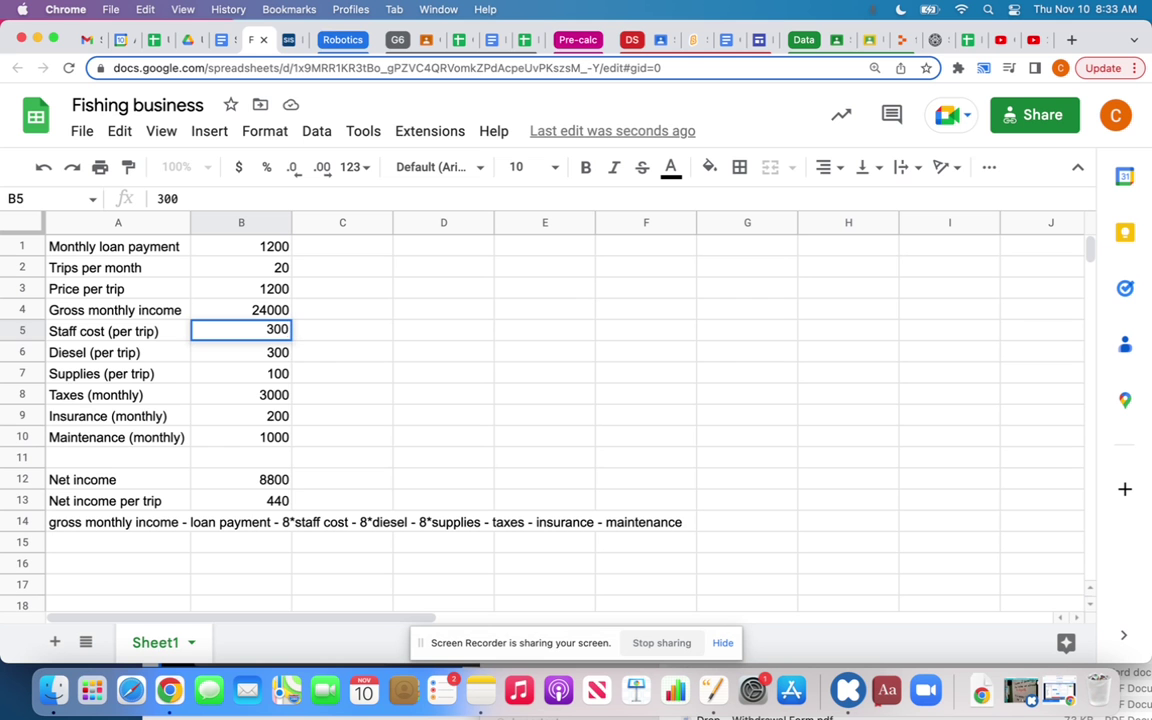
pyautogui.press('Return')
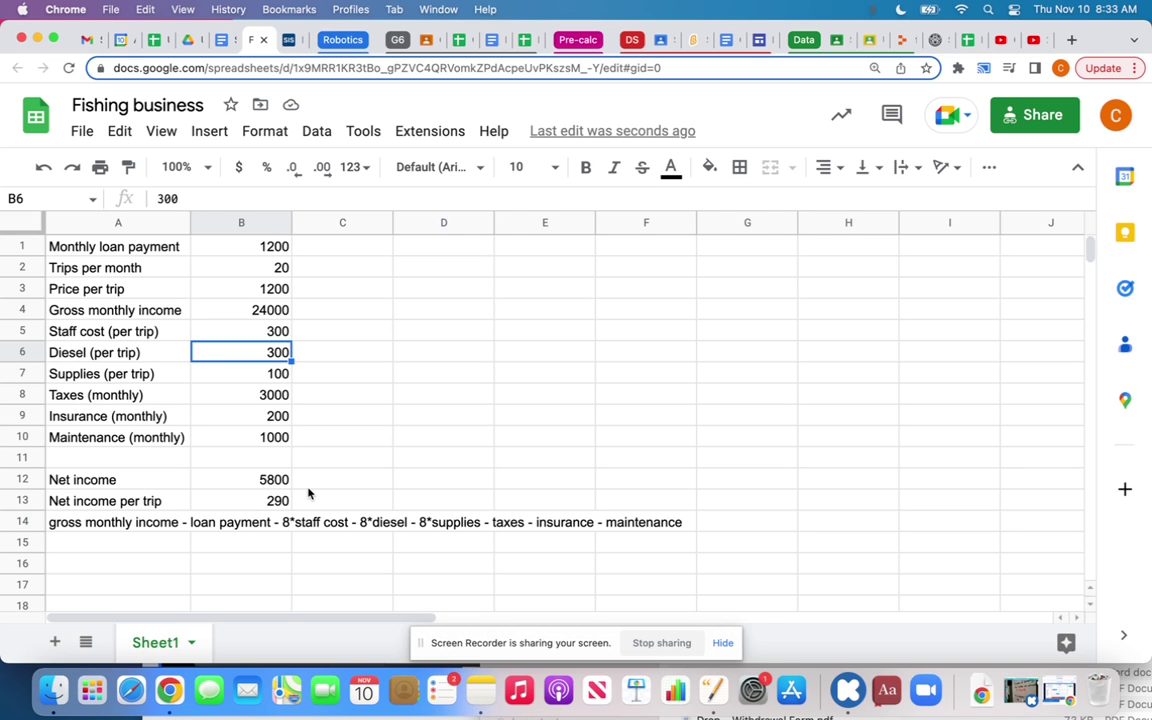
pyautogui.press('Down')
pyautogui.press('Down')
pyautogui.press('Up')
pyautogui.press('Up')
pyautogui.press('Right')
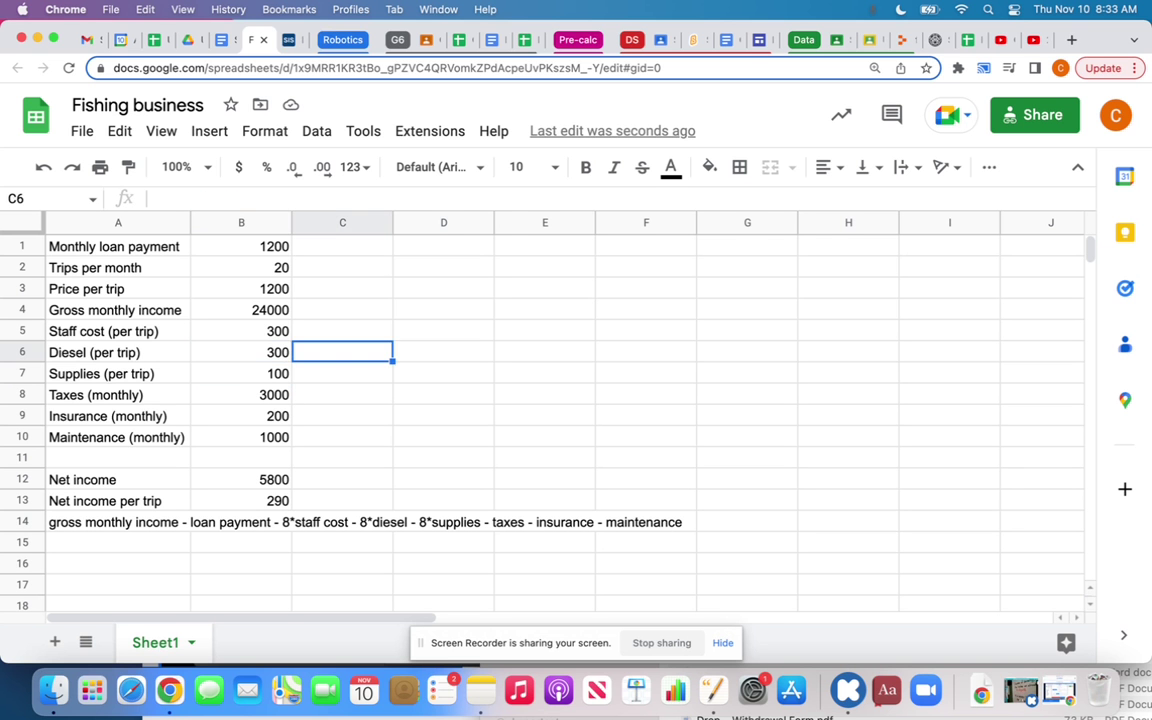
pyautogui.press('Down')
pyautogui.press('Down')
pyautogui.click(241, 416)
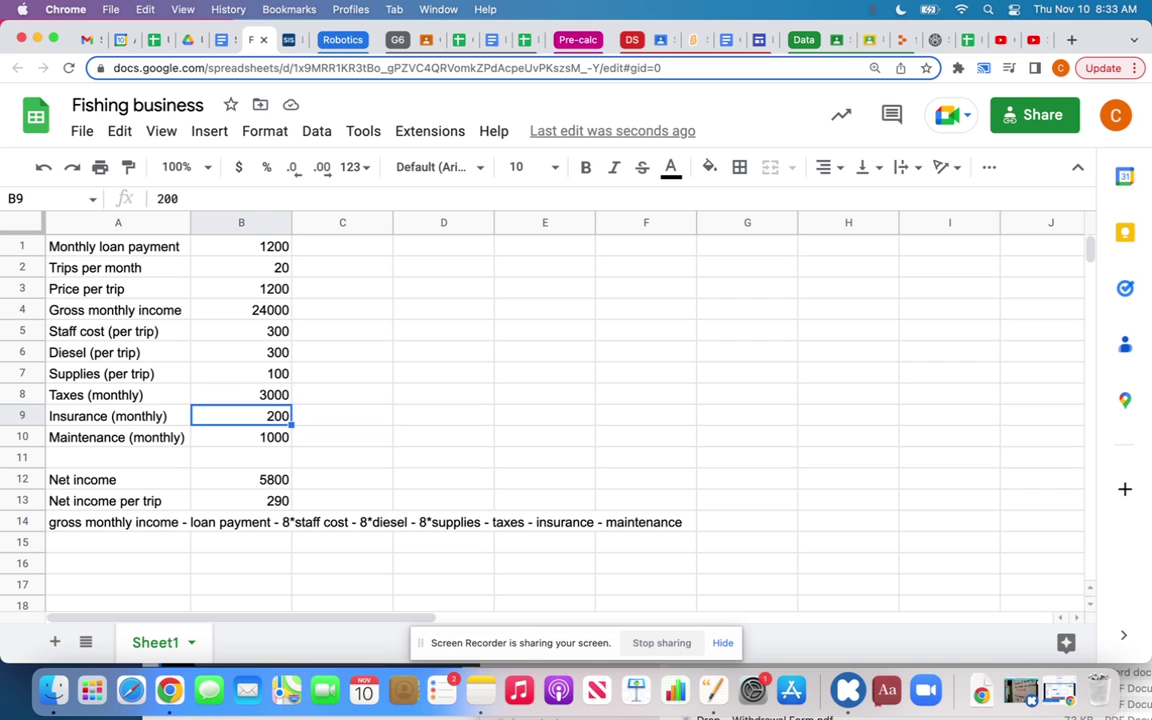
pyautogui.press('Down')
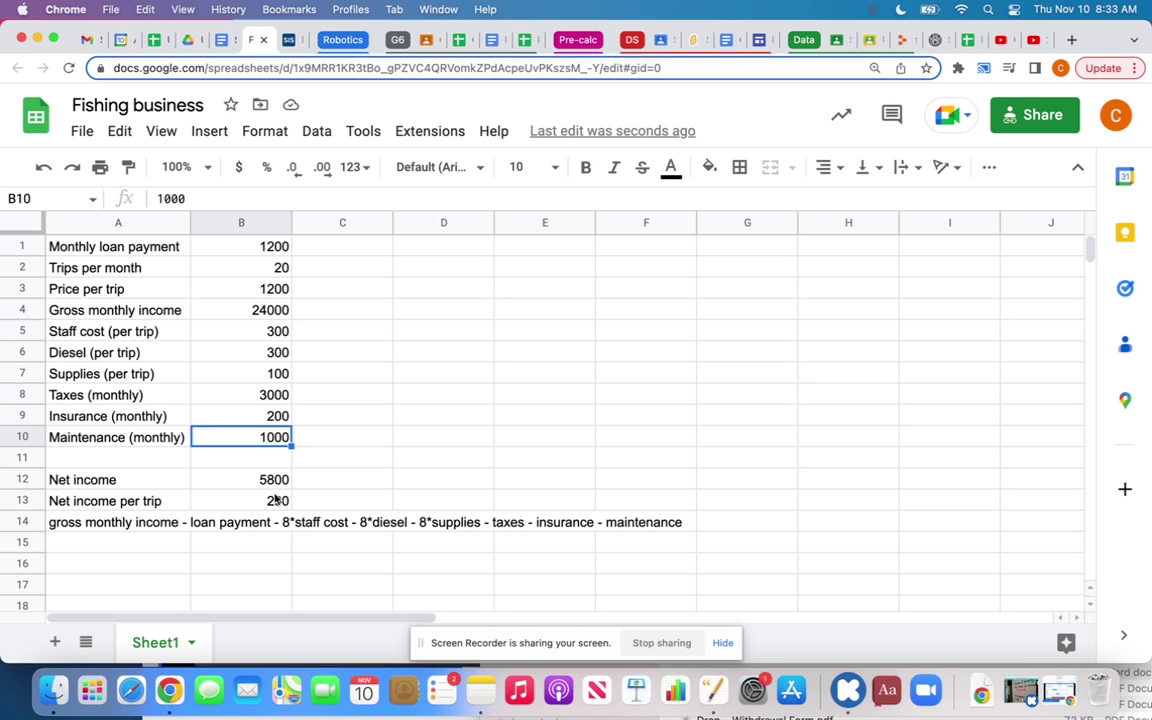
# Set the diesel cost per trip in B6 to 600.
pyautogui.click(258, 353)
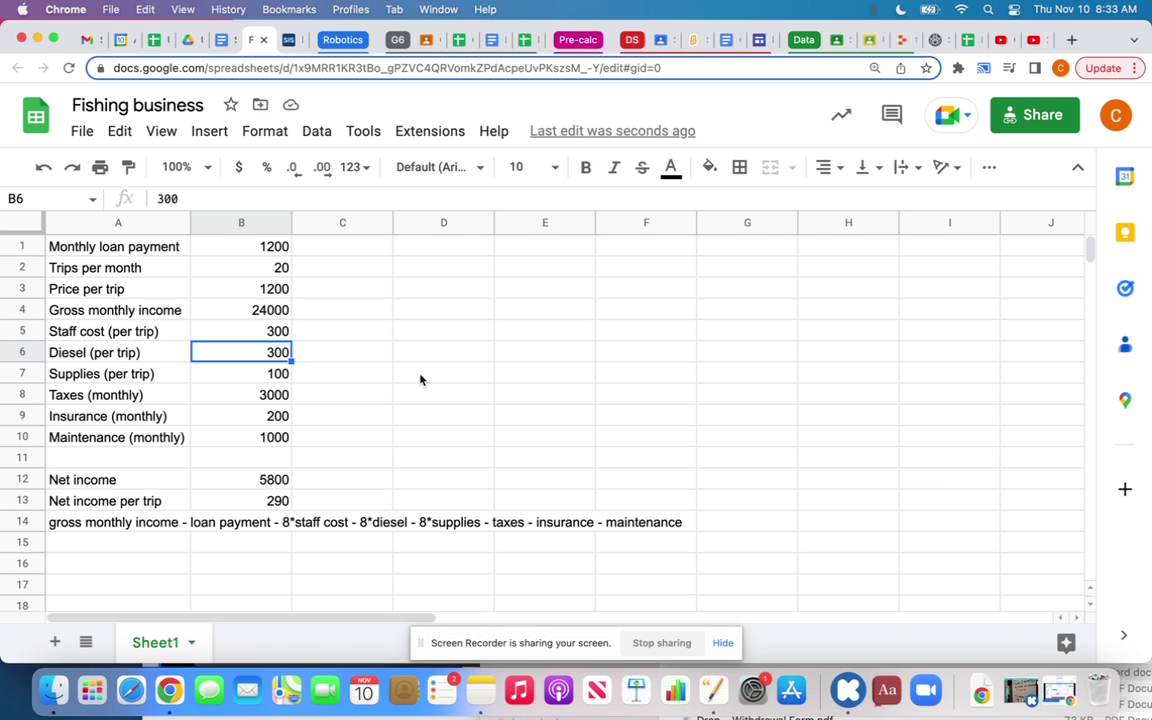
pyautogui.write('600')
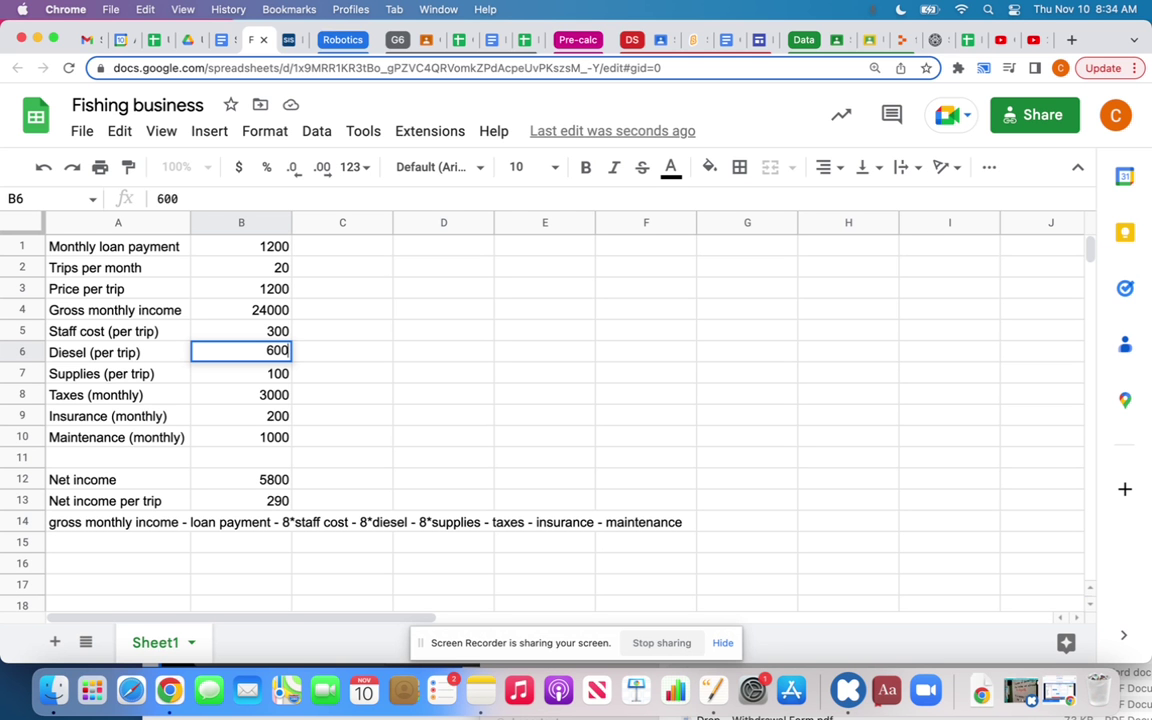
pyautogui.press('Return')
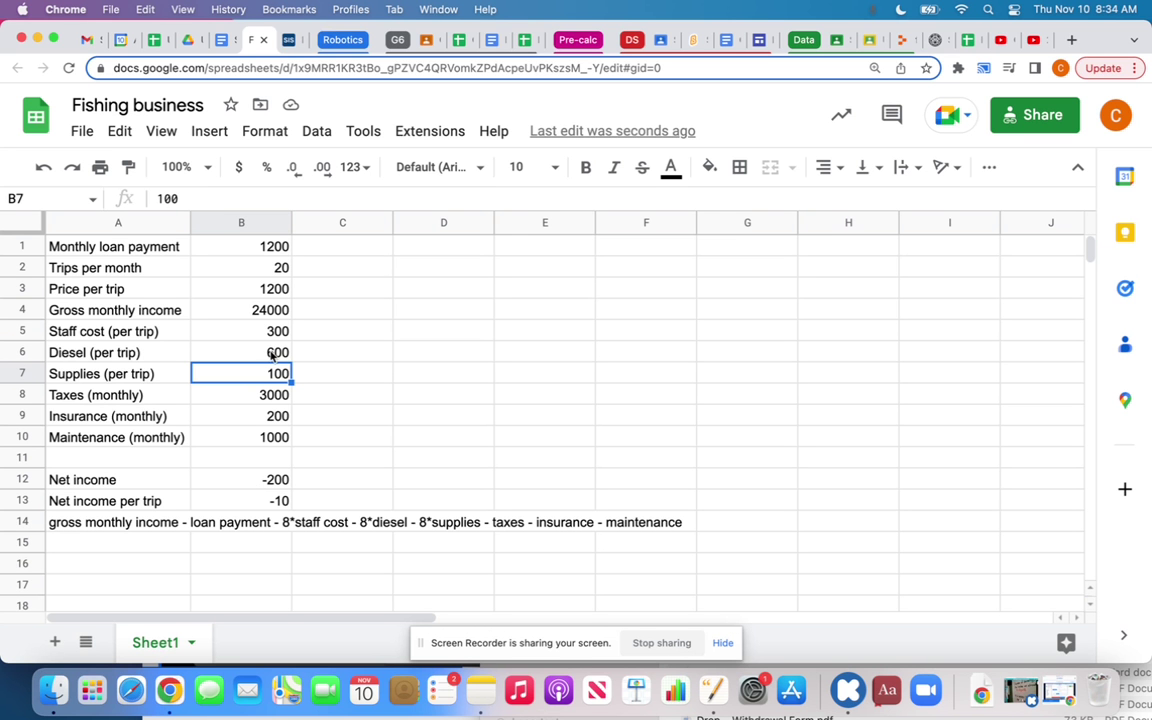
# Raise the price per trip in B3 to 1500, then select the staff cost cell B5.
pyautogui.click(262, 289)
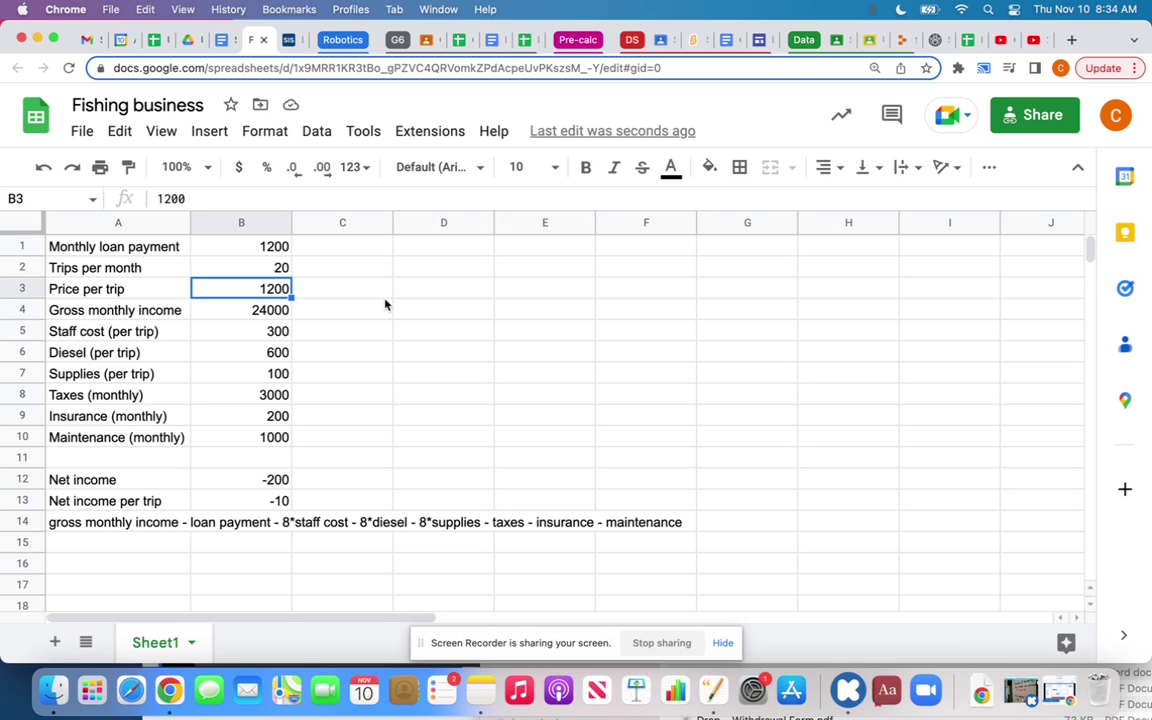
pyautogui.write('1500')
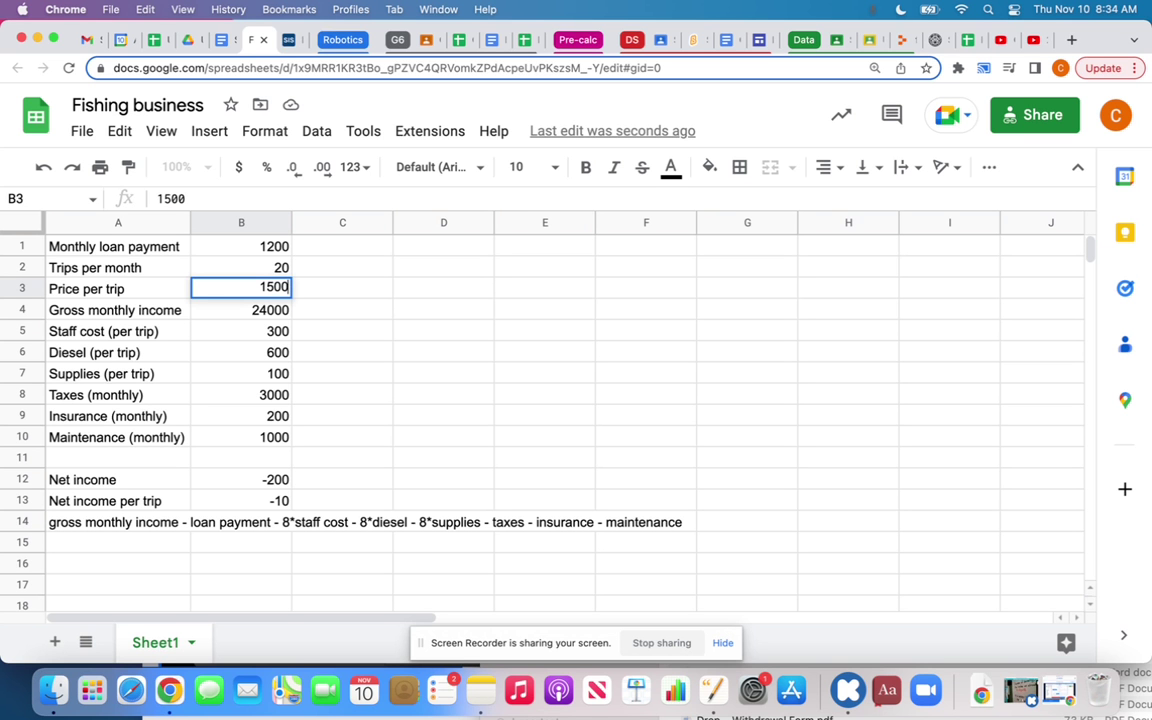
pyautogui.press('Return')
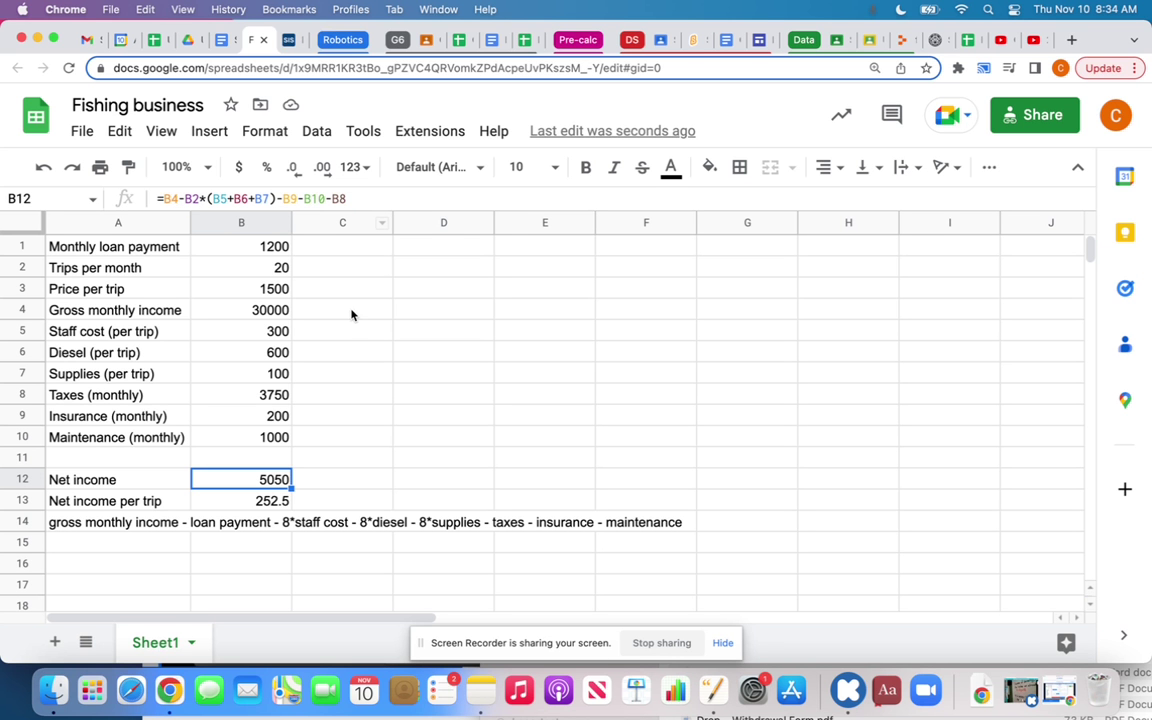
pyautogui.click(251, 336)
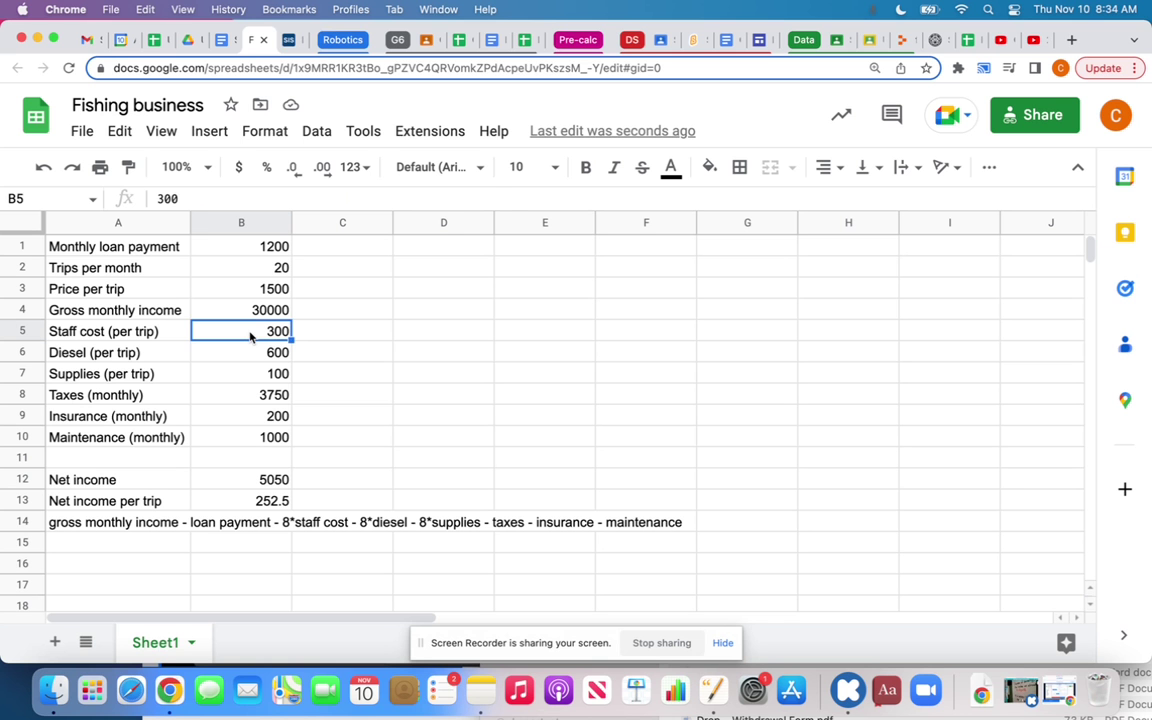